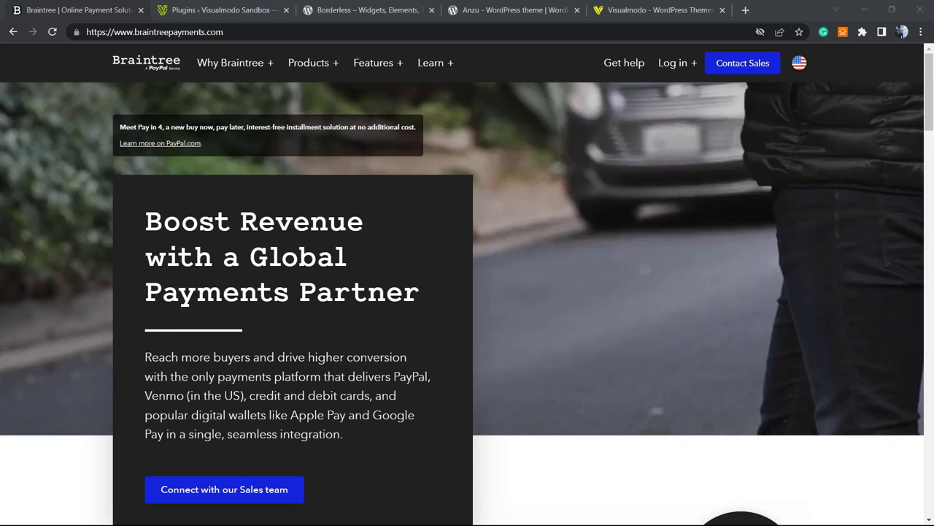
Switch to the WordPress sandbox admin and open the page for adding new plugins.
double_click(170, 32)
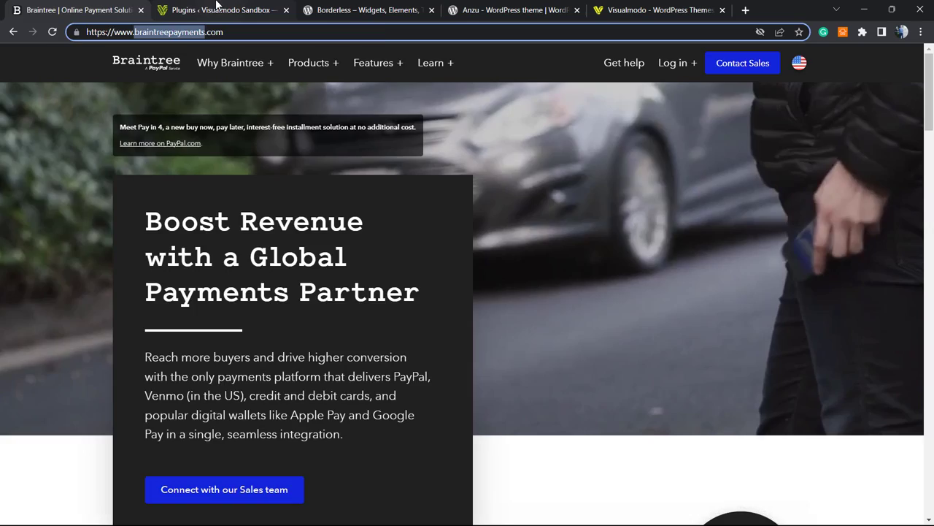
left_click(216, 7)
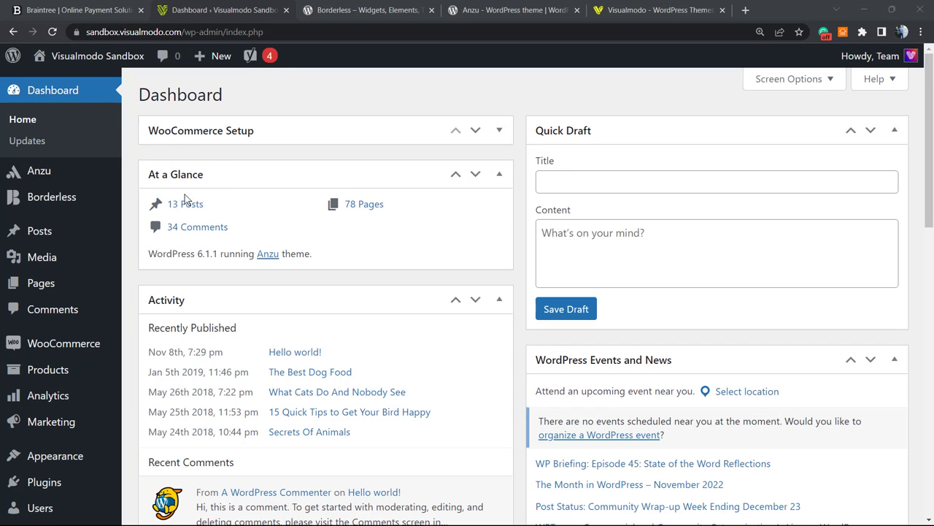
scroll(121, 311, "down", 1)
mouse_move(66, 285)
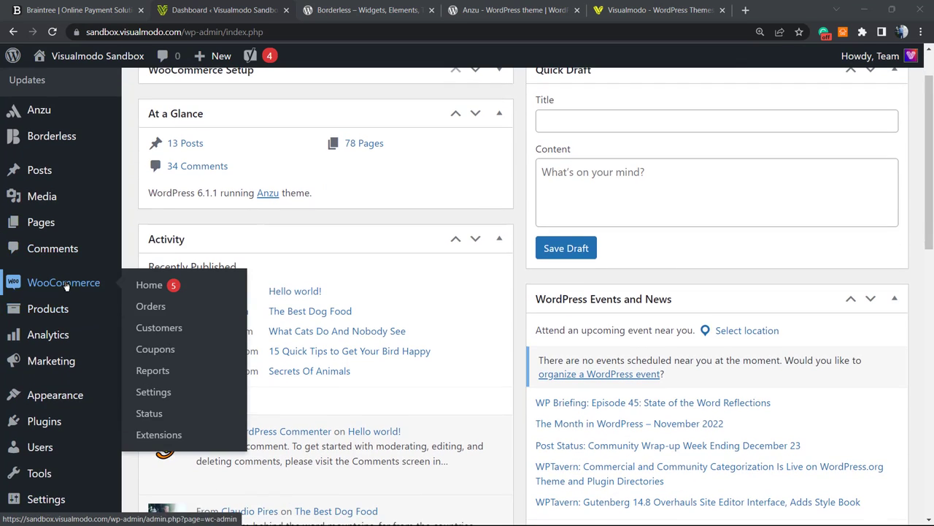
mouse_move(68, 309)
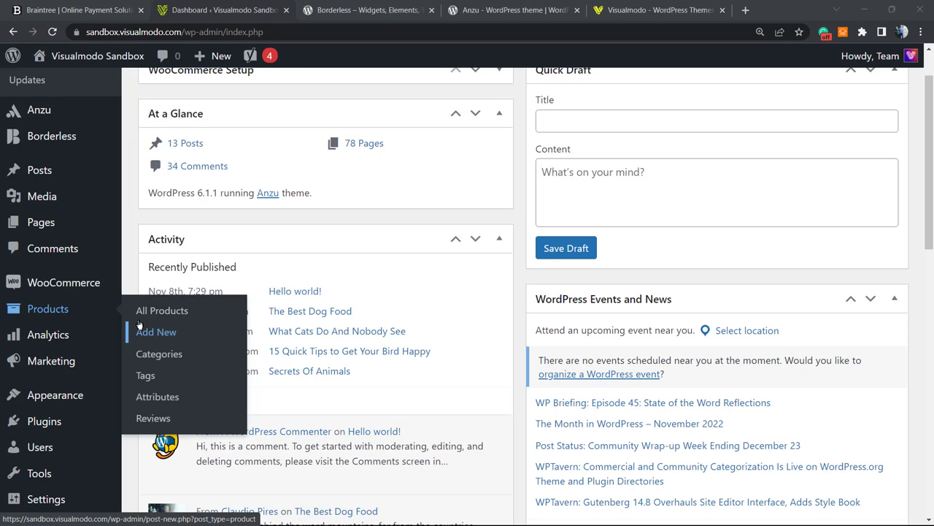
mouse_move(62, 418)
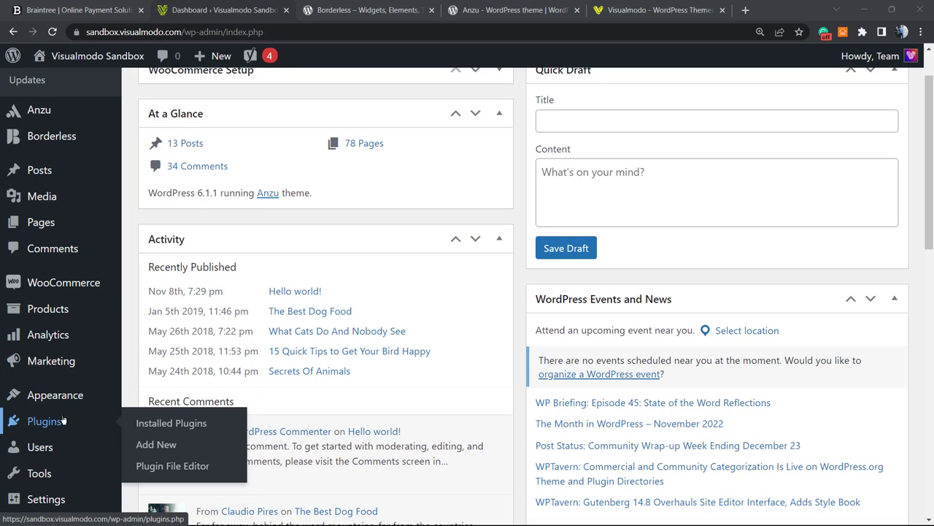
left_click(166, 445)
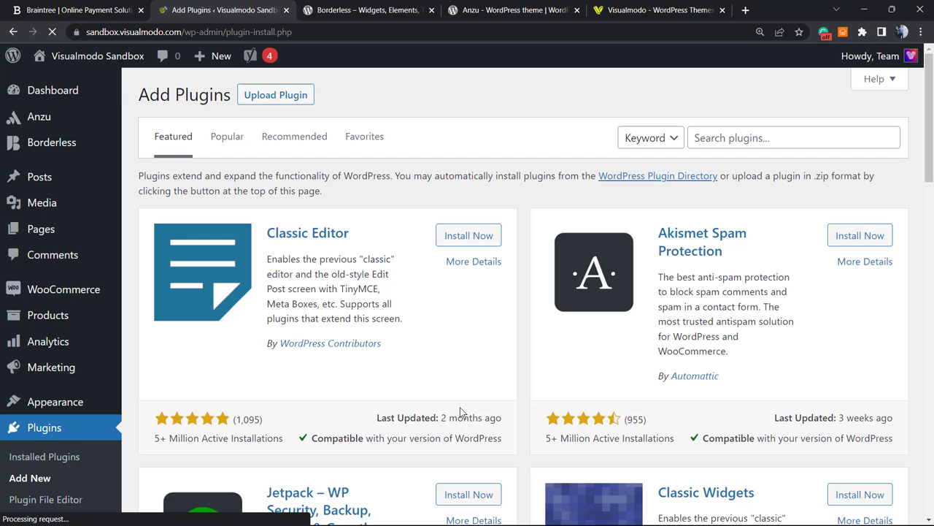
Search the plugin directory for "Payment Plugins Braintree For WooCommerce".
left_click(739, 138)
left_click(739, 138)
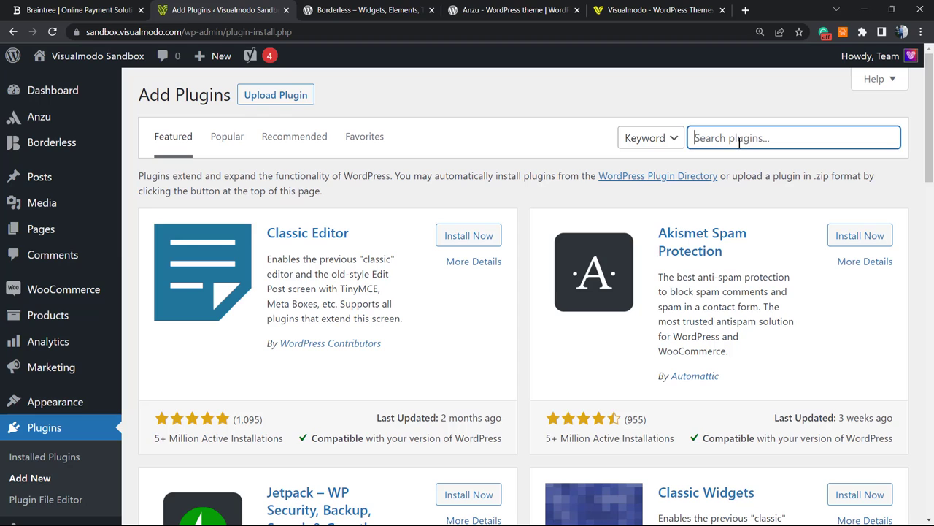
type("Payment Plugins Braintree For WooCommerce")
left_click_drag(766, 138, 663, 139)
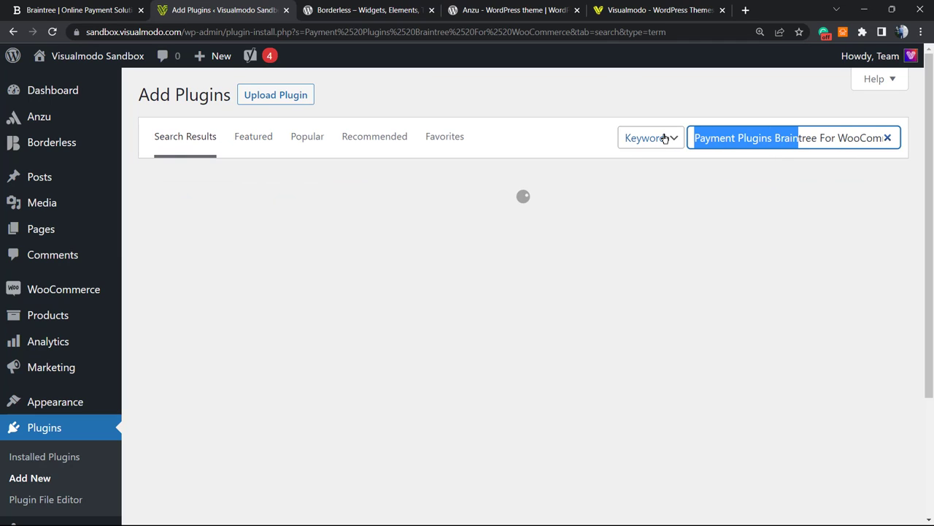
left_click(734, 138)
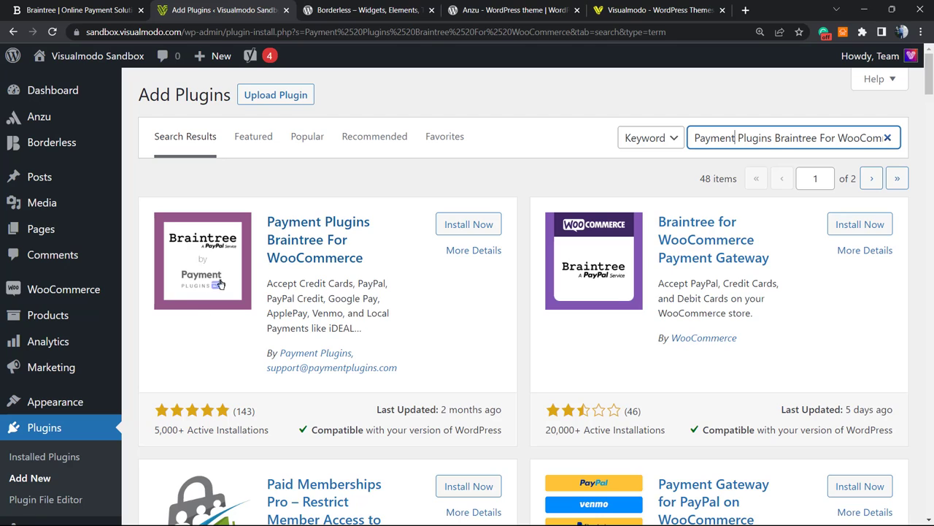
Install and activate the Payment Plugins Braintree For WooCommerce plugin.
left_click(391, 359)
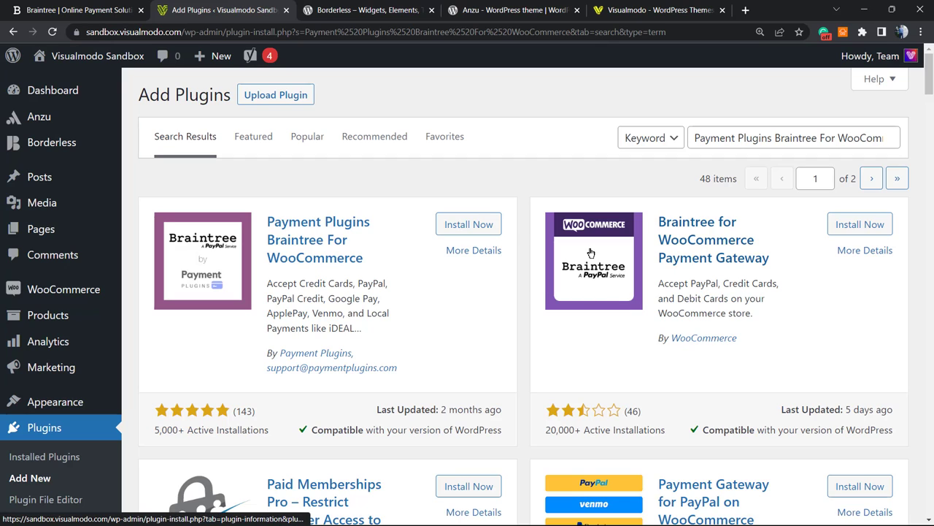
left_click(468, 223)
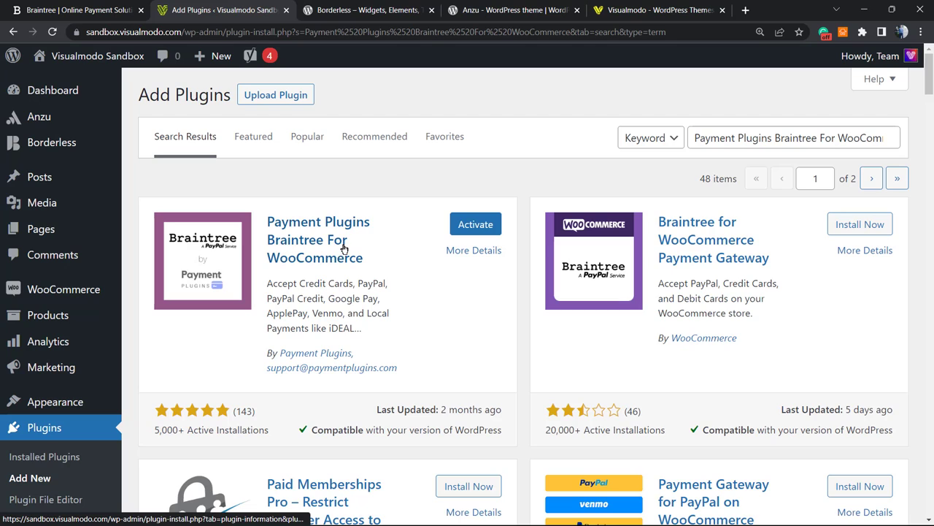
left_click(472, 228)
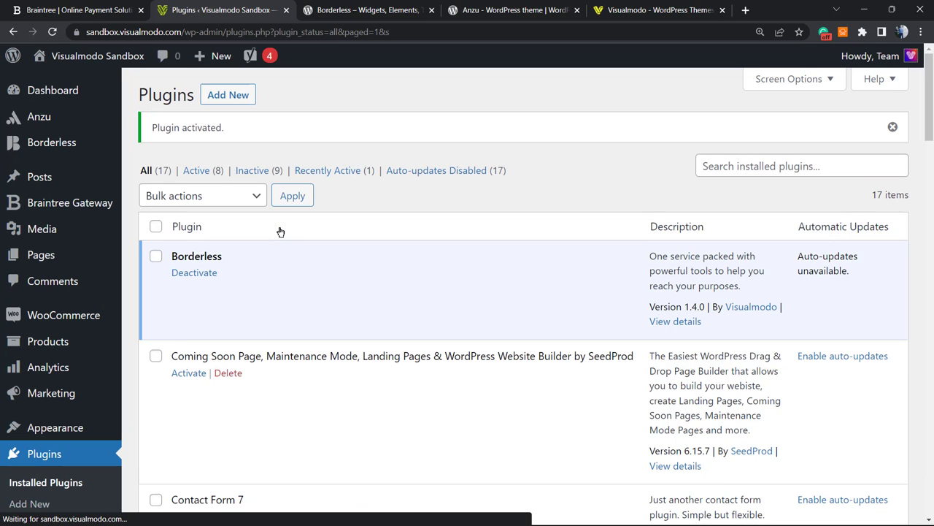
Find Payment Plugins Braintree For WooCommerce among the installed plugins and open its settings.
scroll(275, 270, "down", 4)
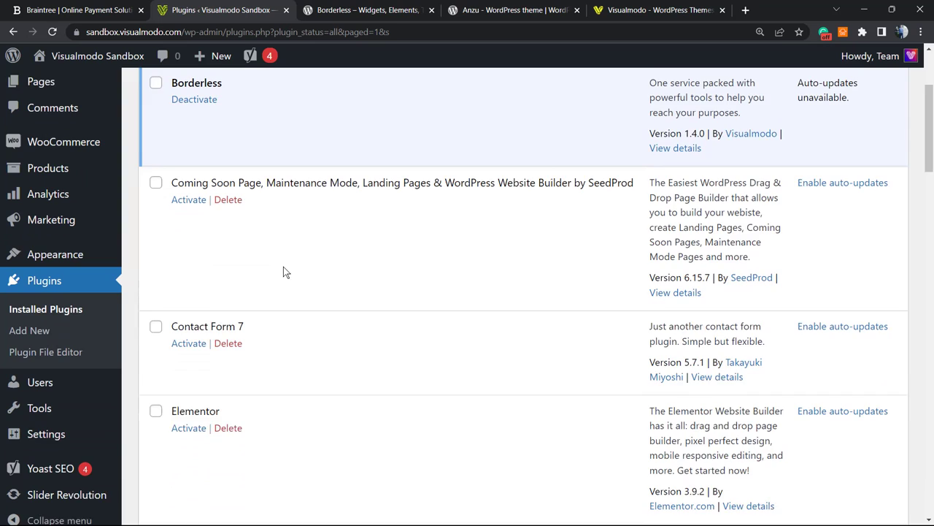
scroll(288, 270, "down", 5)
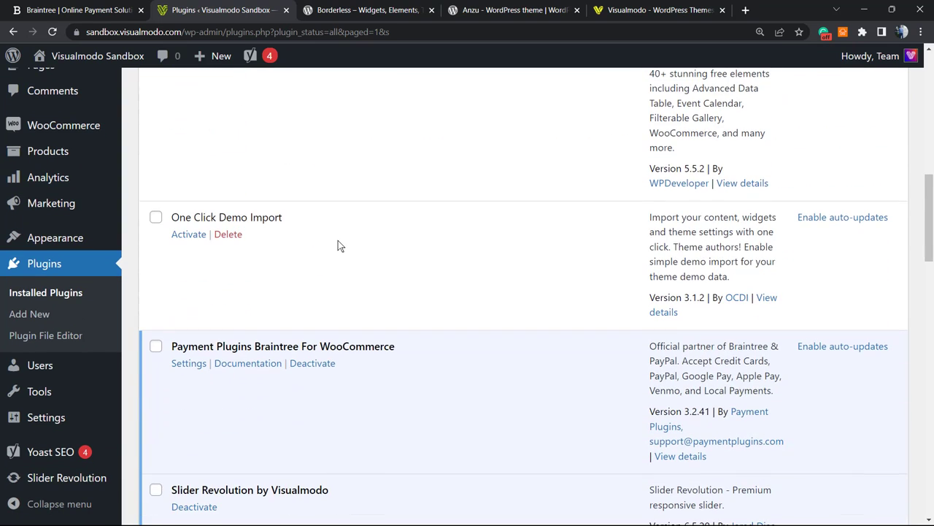
scroll(338, 241, "down", 1)
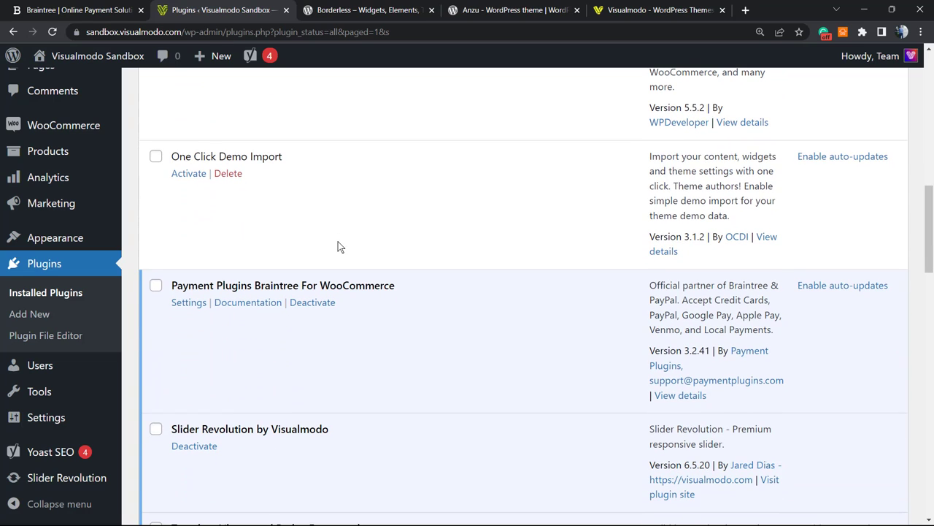
scroll(321, 249, "down", 3)
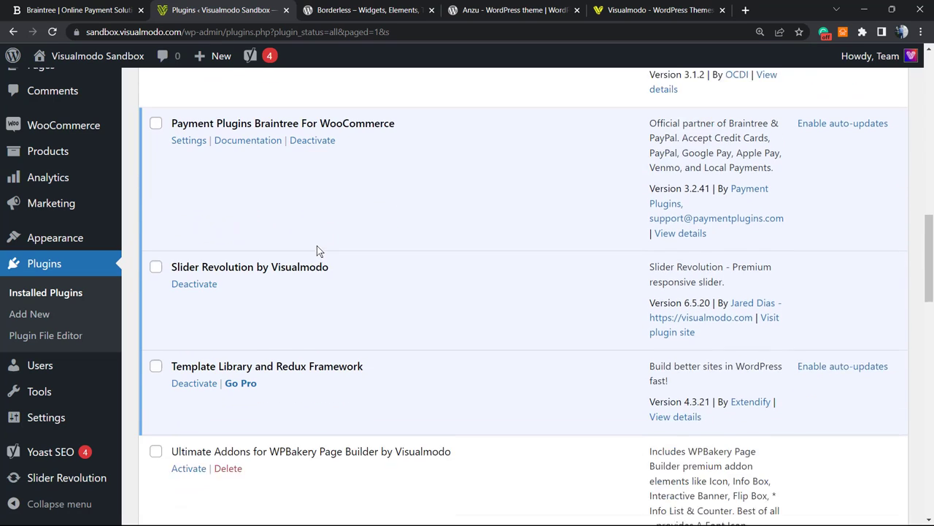
scroll(308, 259, "up", 4)
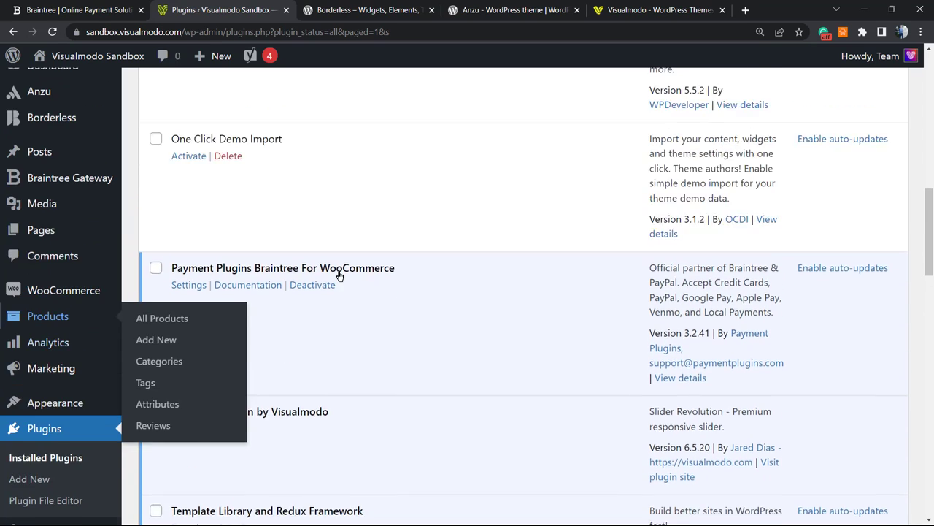
scroll(351, 275, "up", 1)
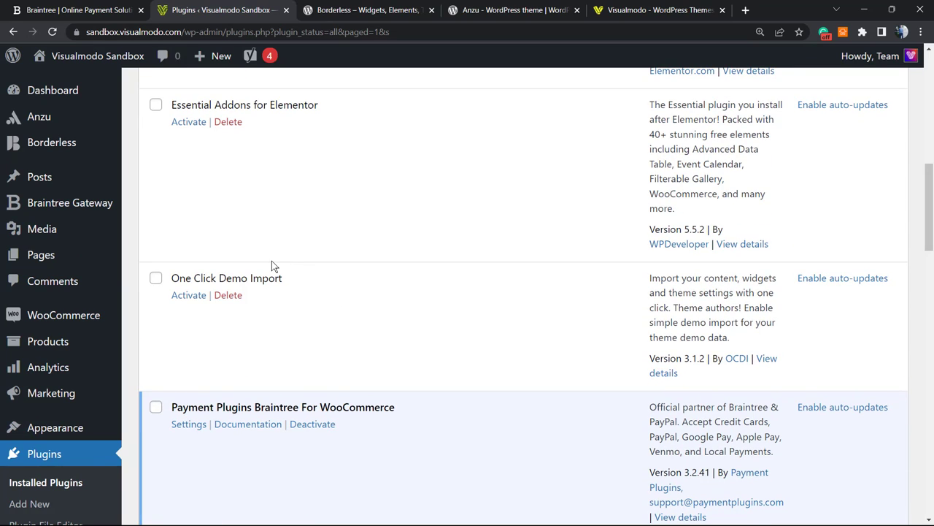
mouse_move(61, 198)
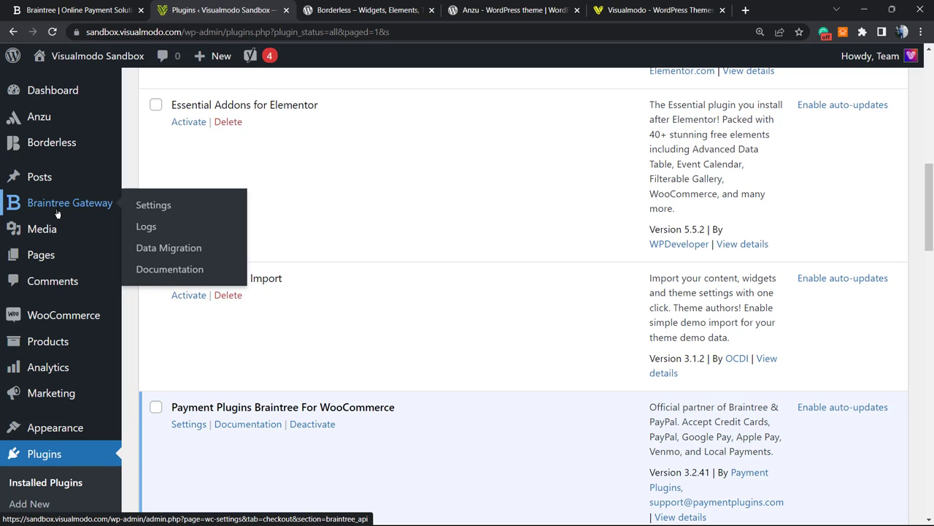
scroll(441, 293, "down", 3)
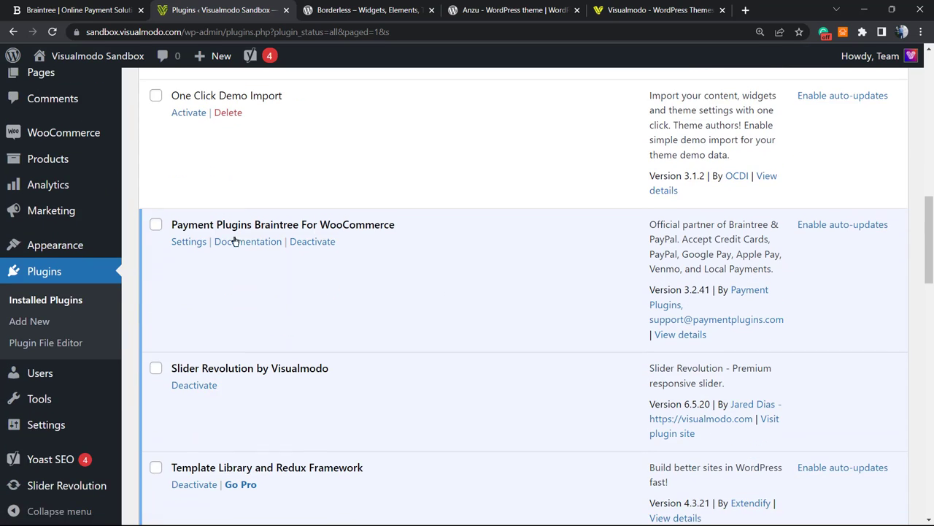
left_click(177, 246)
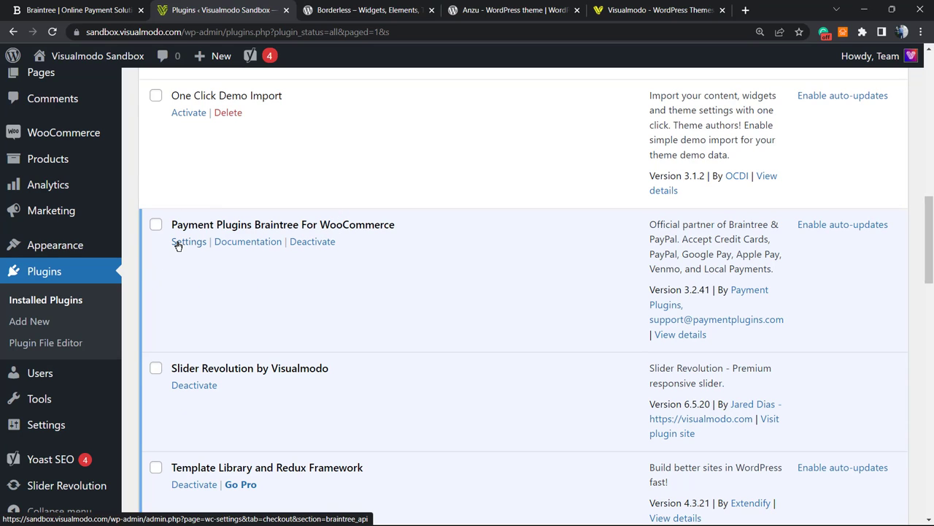
left_click(177, 246)
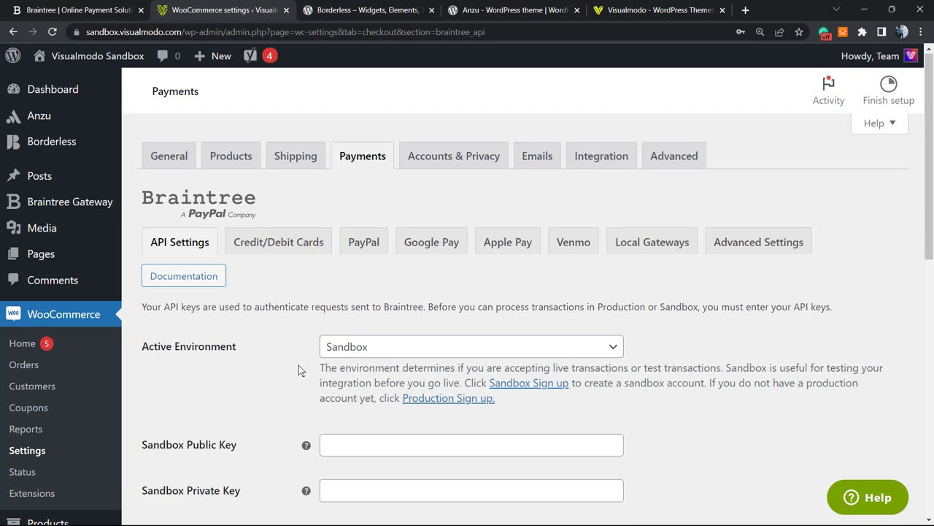
Set the active environment in the Braintree API settings to Production.
scroll(300, 369, "down", 2)
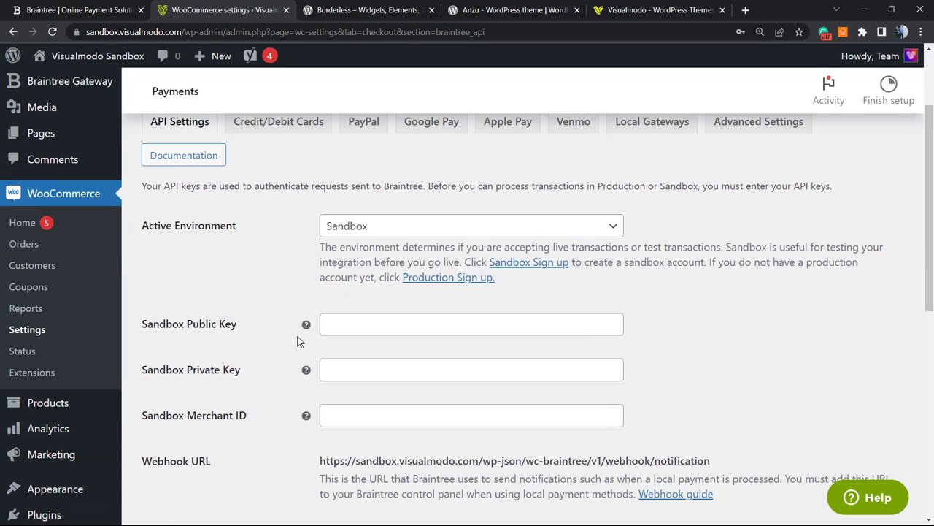
left_click(391, 232)
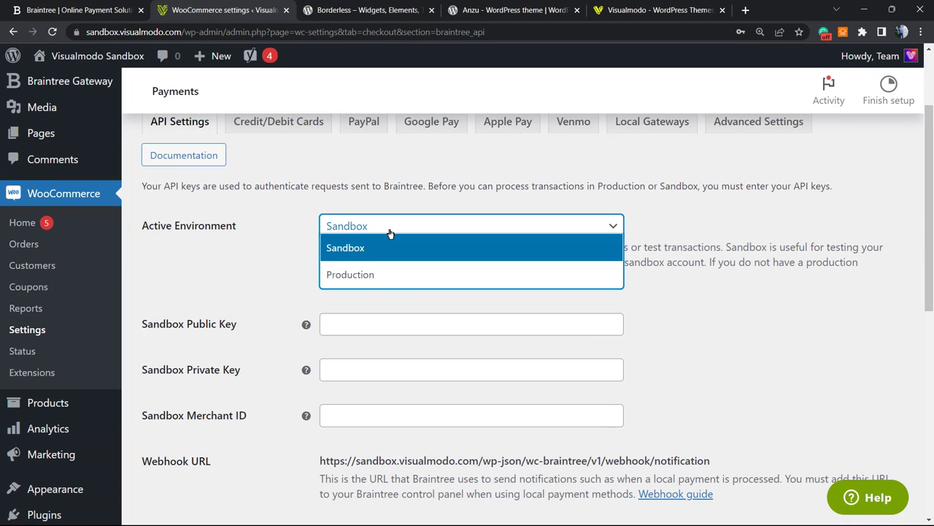
left_click(381, 276)
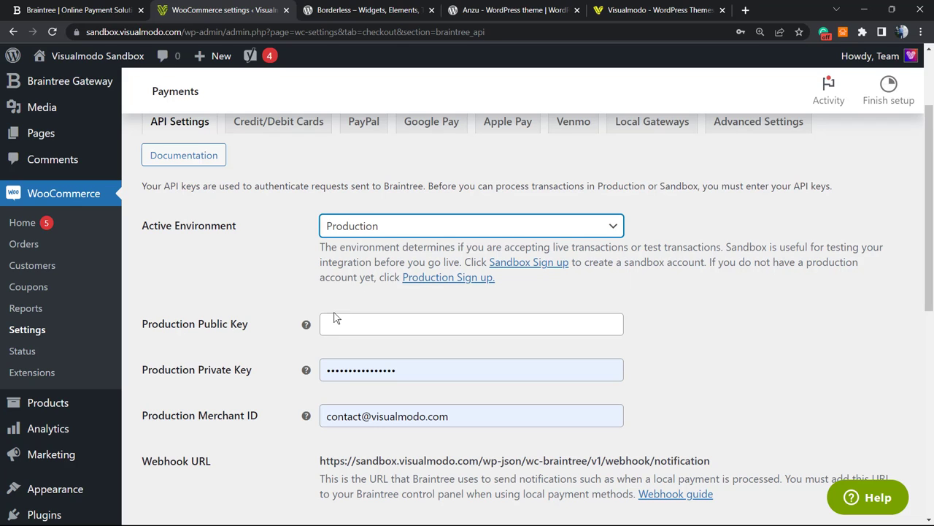
Clear the autofilled entries from the Production Merchant ID and Production Private Key.
left_click(463, 414)
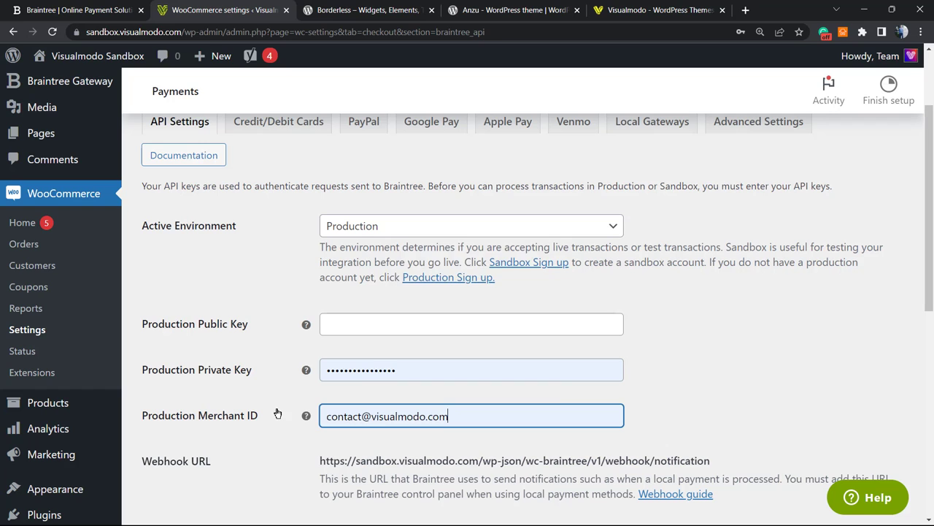
triple_click(410, 416)
key("BackSpace")
left_click(354, 369)
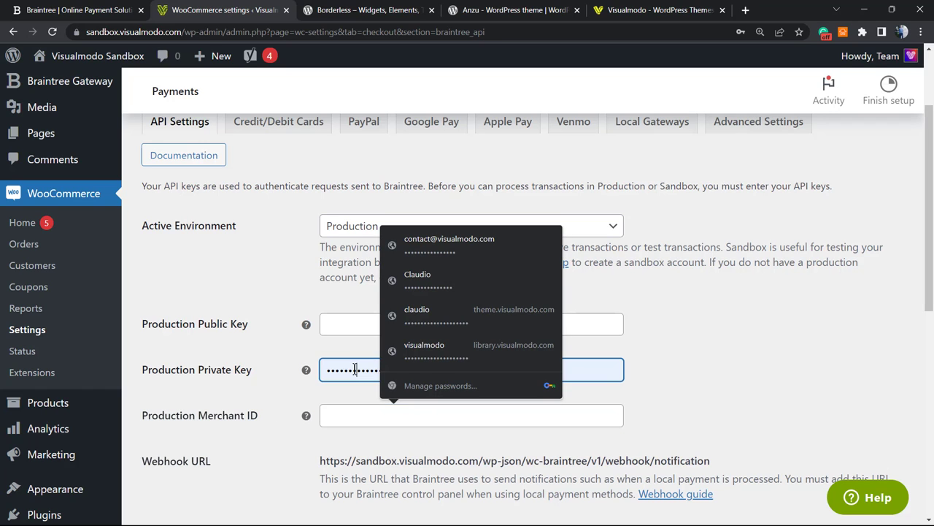
triple_click(354, 369)
key("BackSpace")
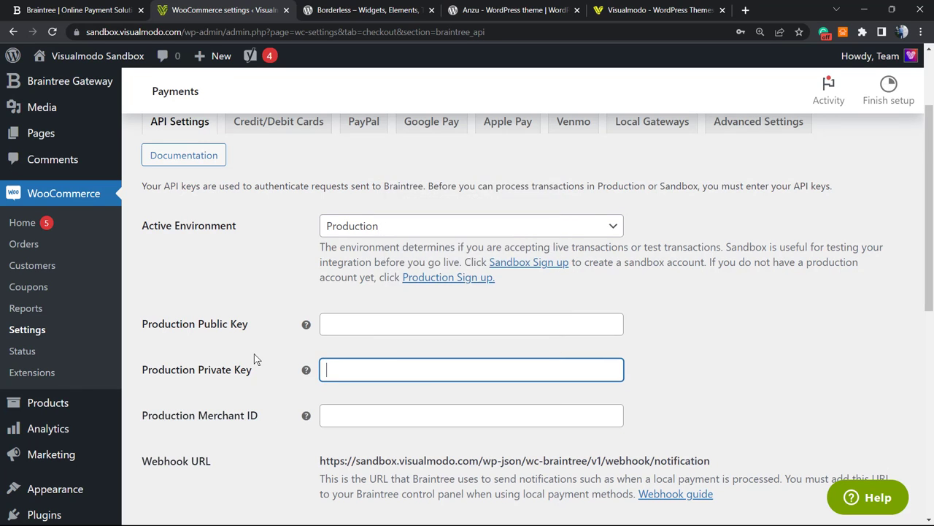
Open the Production login from the Braintree API key instructions in a new tab and try to connect the PayPal account to Braintree.
scroll(254, 353, "down", 2)
scroll(254, 358, "down", 1)
scroll(243, 299, "up", 3)
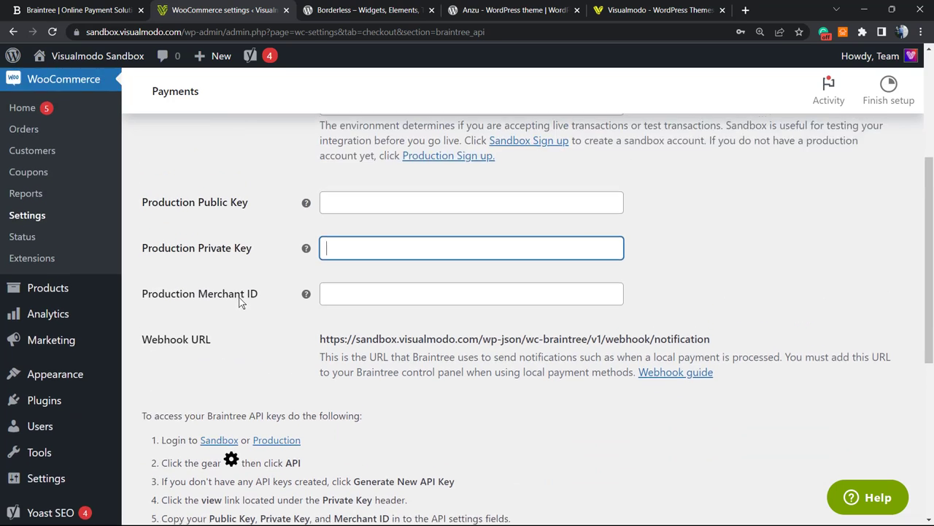
scroll(197, 242, "down", 2)
scroll(306, 329, "down", 2)
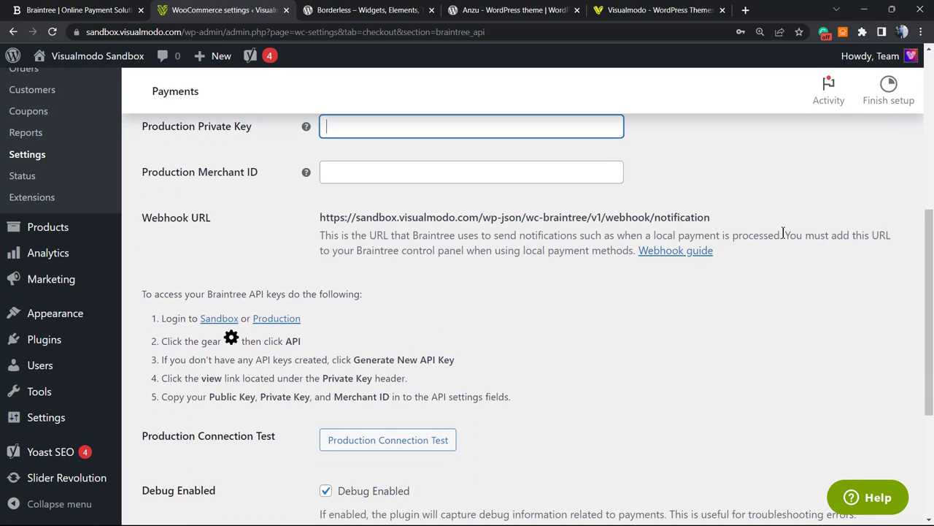
scroll(360, 275, "down", 1)
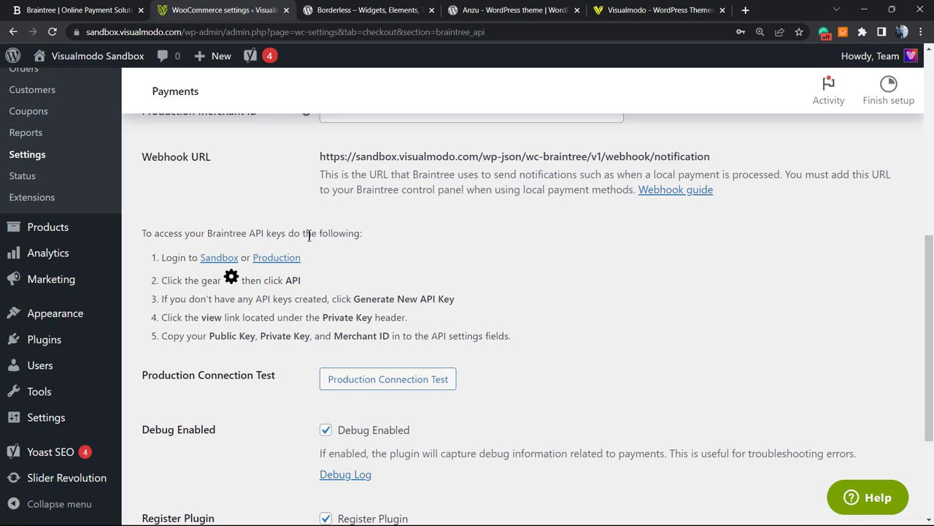
right_click(278, 260)
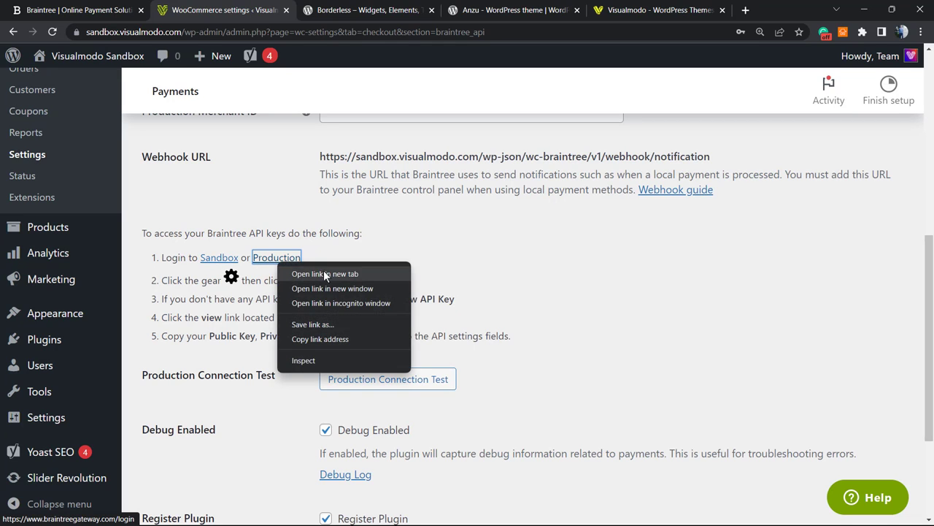
left_click(326, 276)
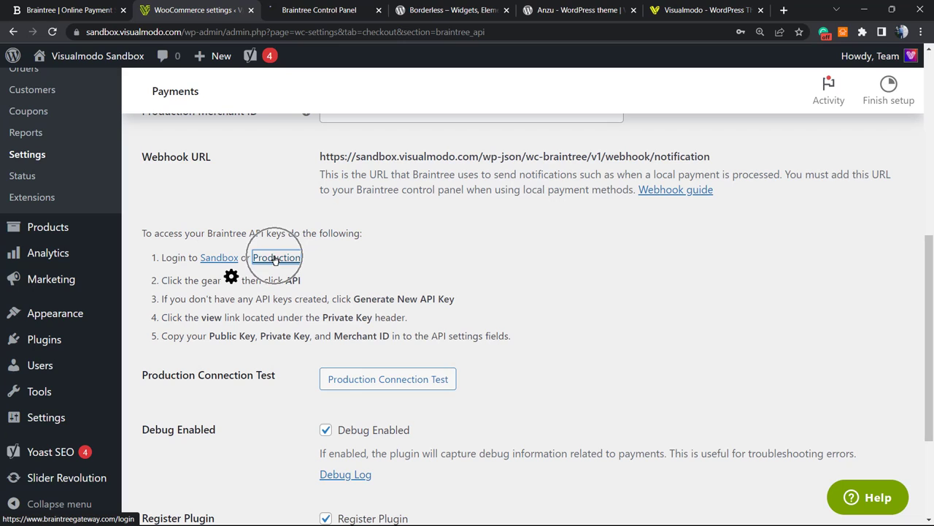
left_click(319, 10)
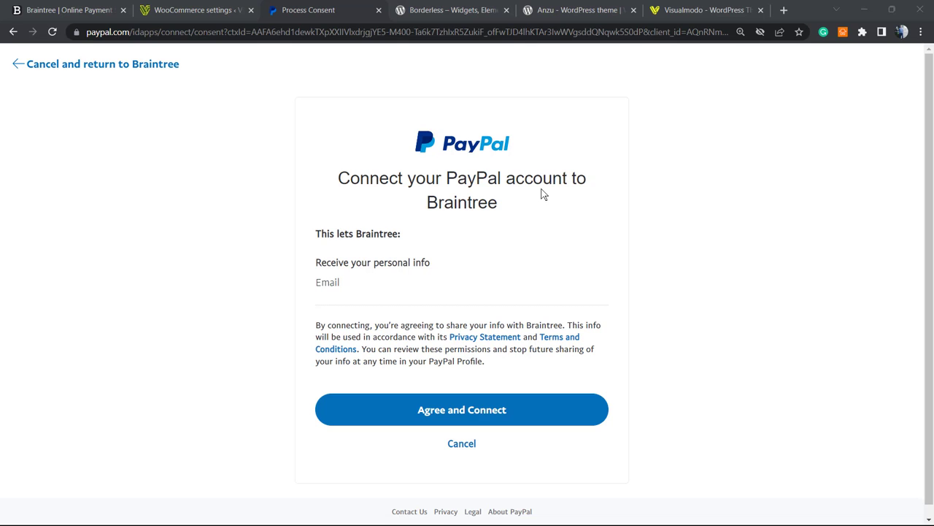
left_click(480, 418)
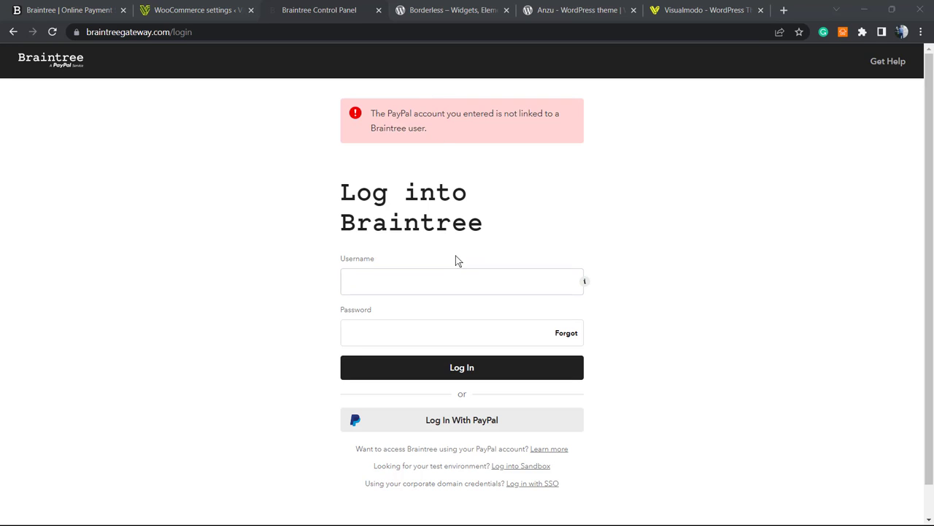
Read the Braintree login error message and look over the sandbox sign-up and Get Help pages.
left_click(502, 266)
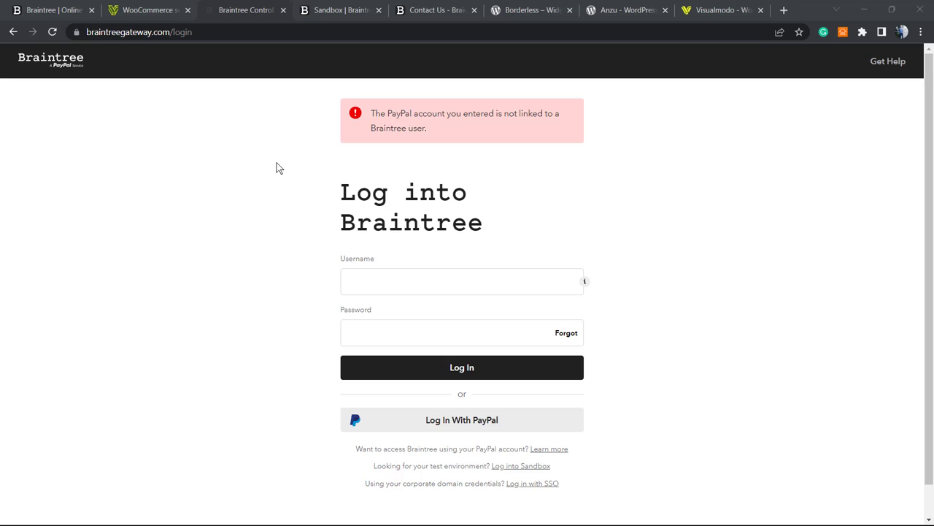
left_click(398, 111)
triple_click(398, 111)
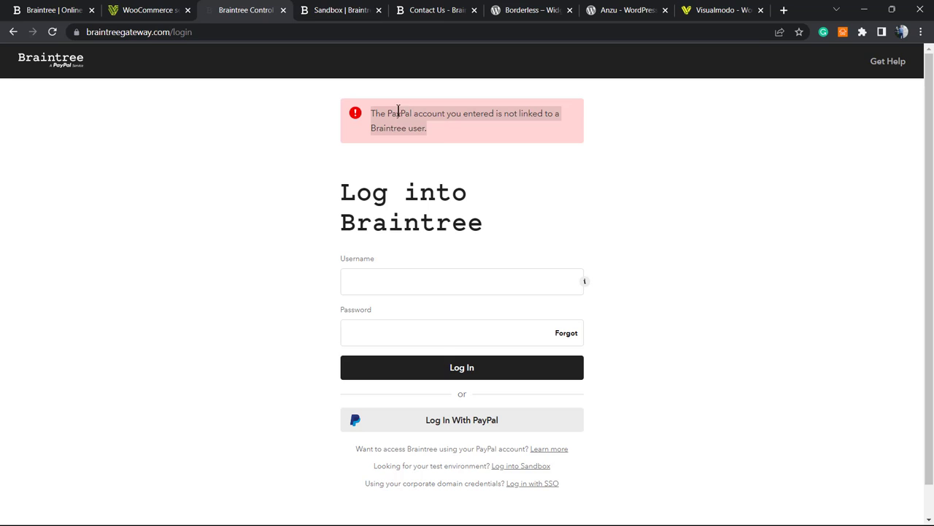
left_click(472, 276)
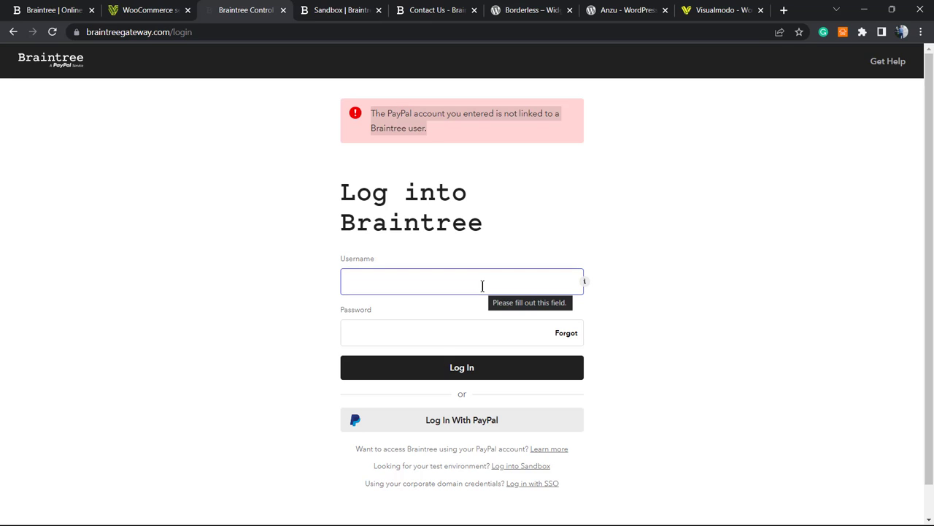
left_click(375, 200)
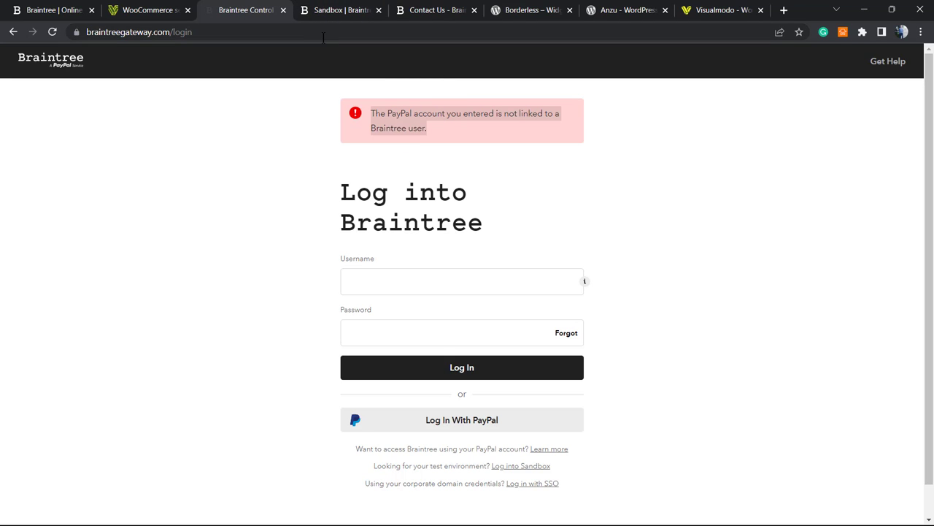
left_click(319, 7)
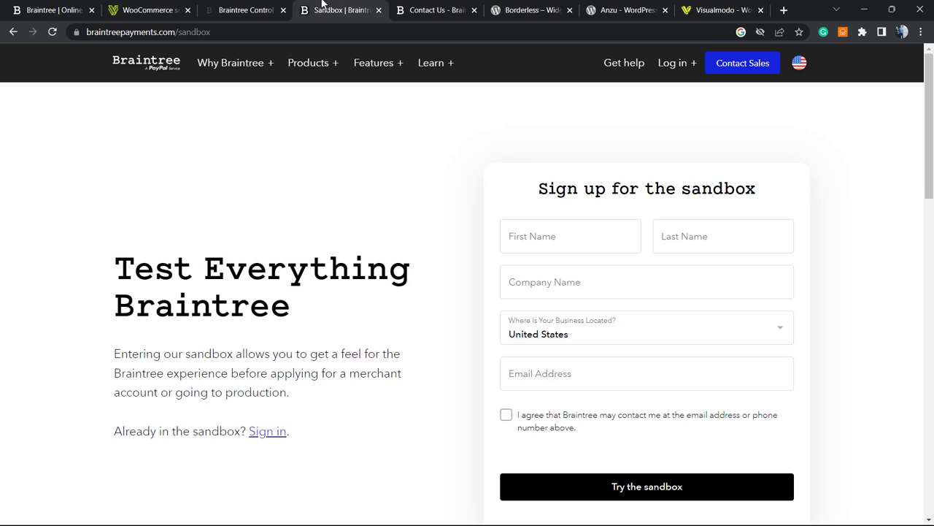
left_click(410, 7)
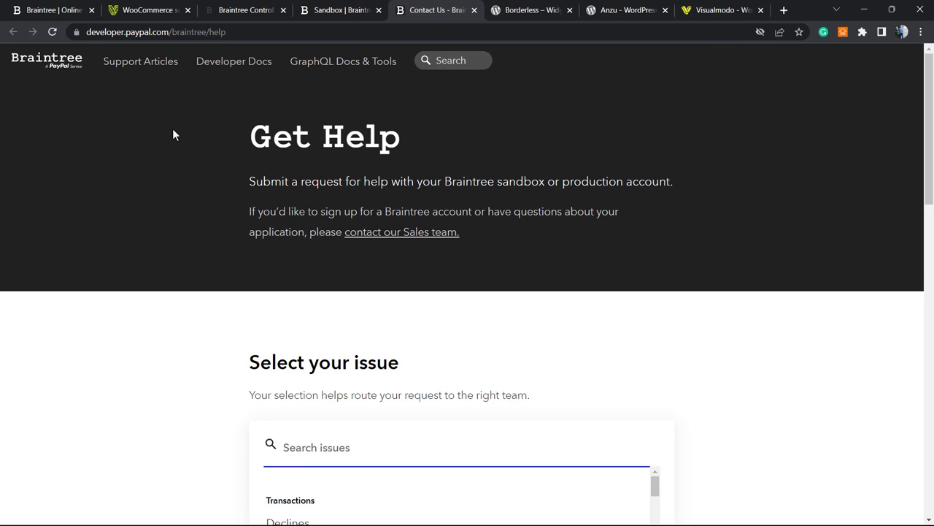
scroll(171, 136, "down", 2)
scroll(171, 136, "up", 2)
key("ctrl+Tab")
left_click(358, 7)
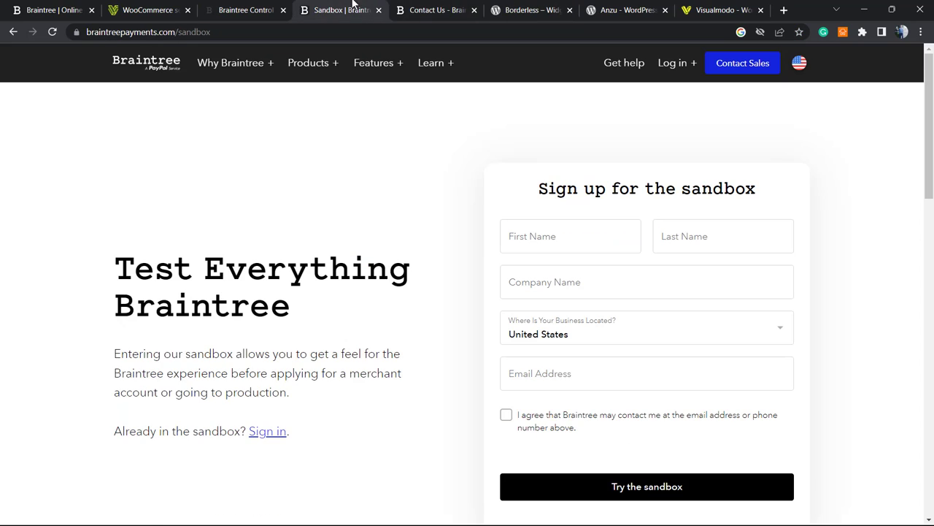
Examine the production account requirements on the Get Started page and the contact form behind its application link.
key("alt+Left")
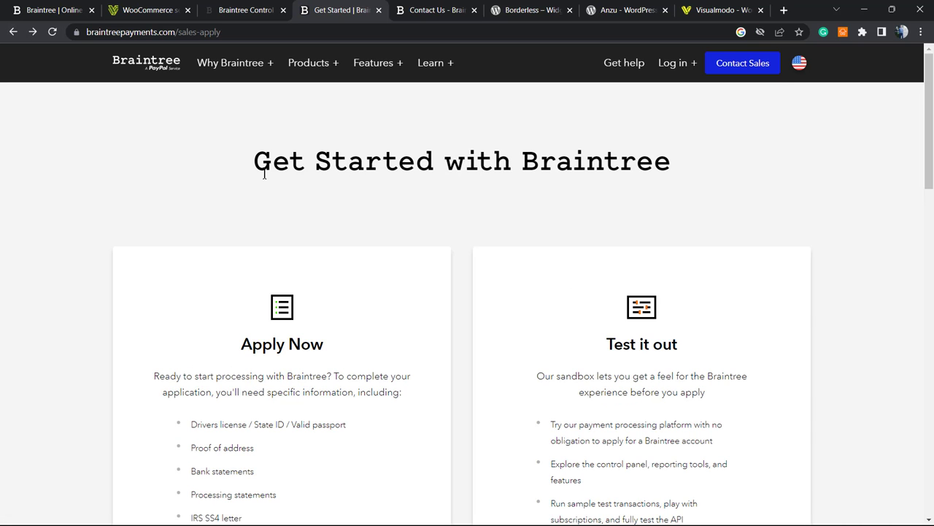
double_click(516, 172)
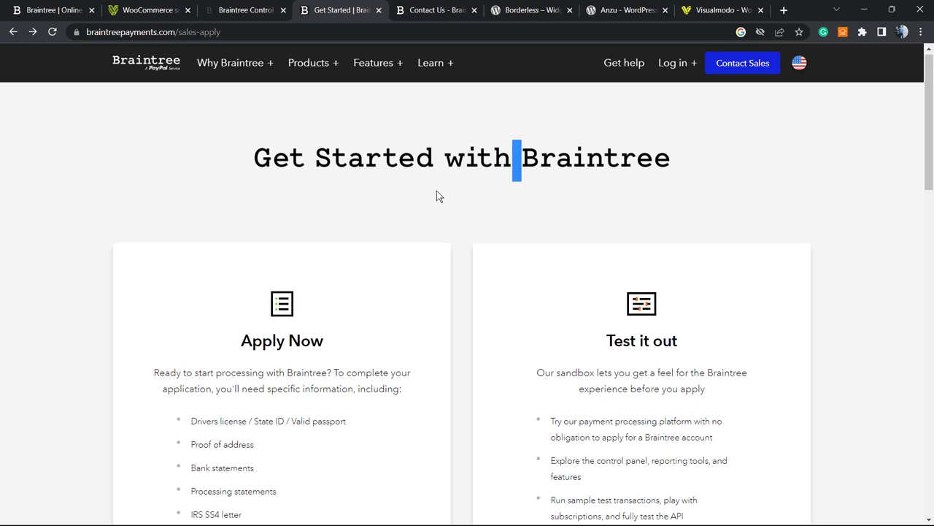
scroll(430, 193, "down", 3)
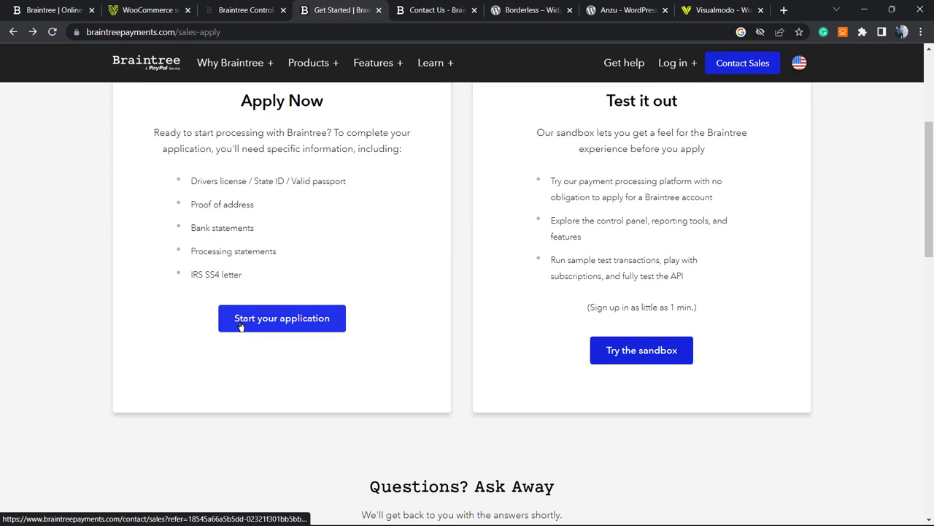
left_click(246, 325)
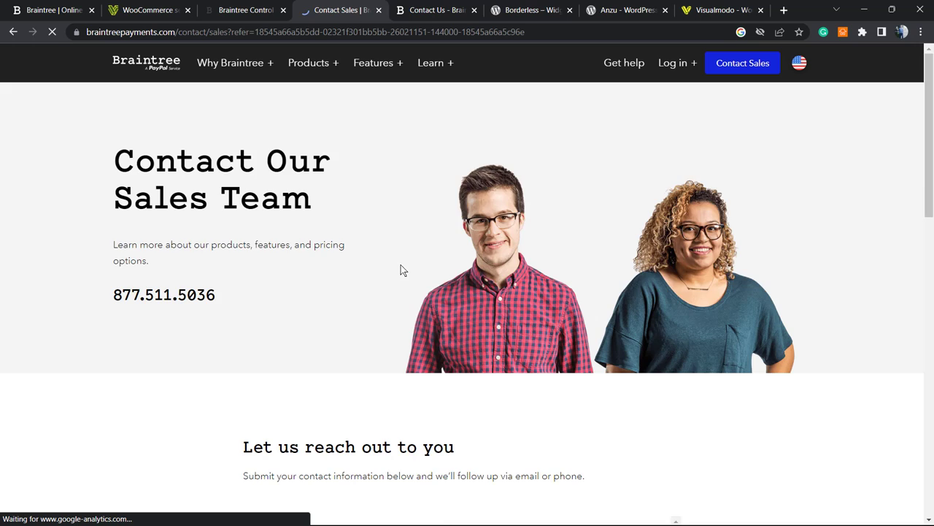
scroll(402, 269, "down", 3)
scroll(329, 270, "down", 4)
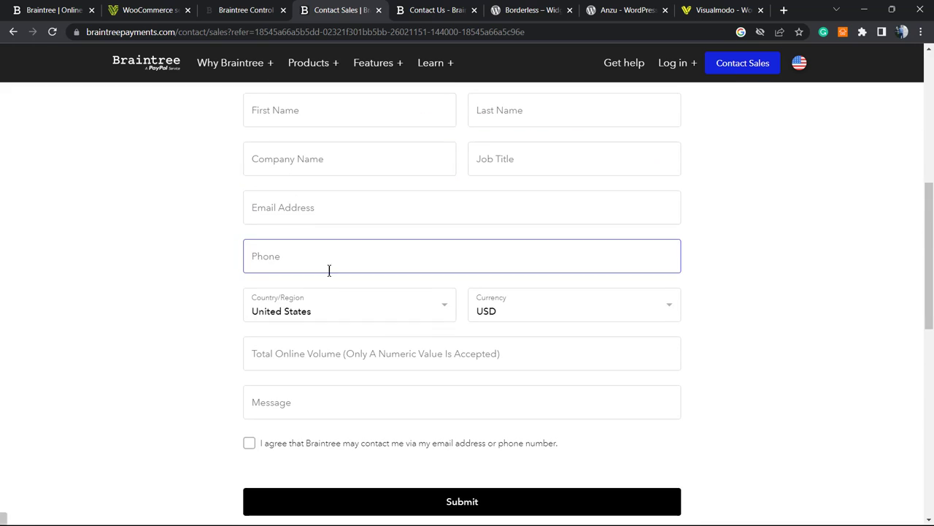
scroll(188, 323, "up", 5)
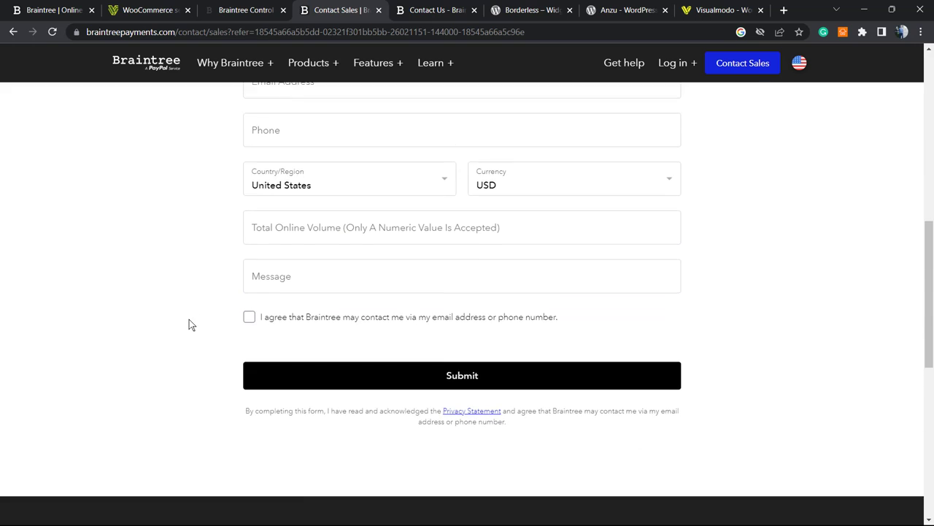
scroll(188, 325, "up", 3)
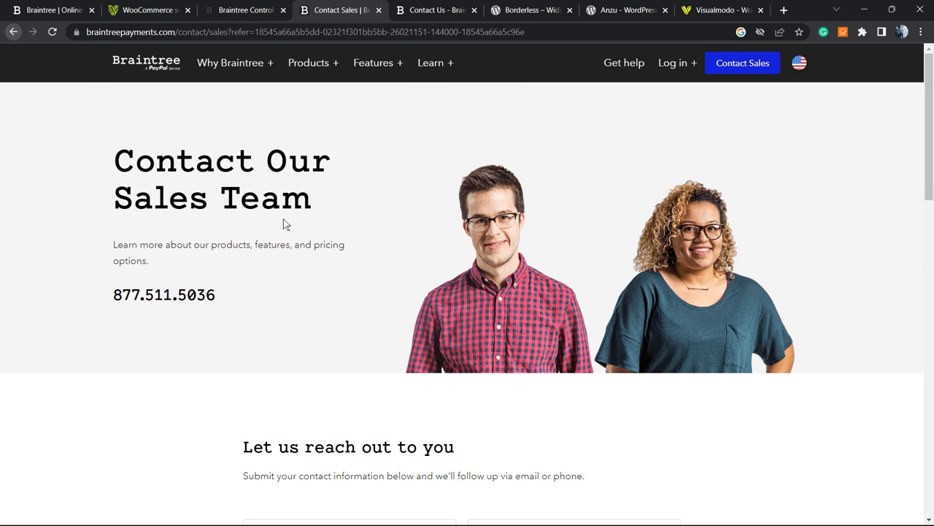
key("alt+Left")
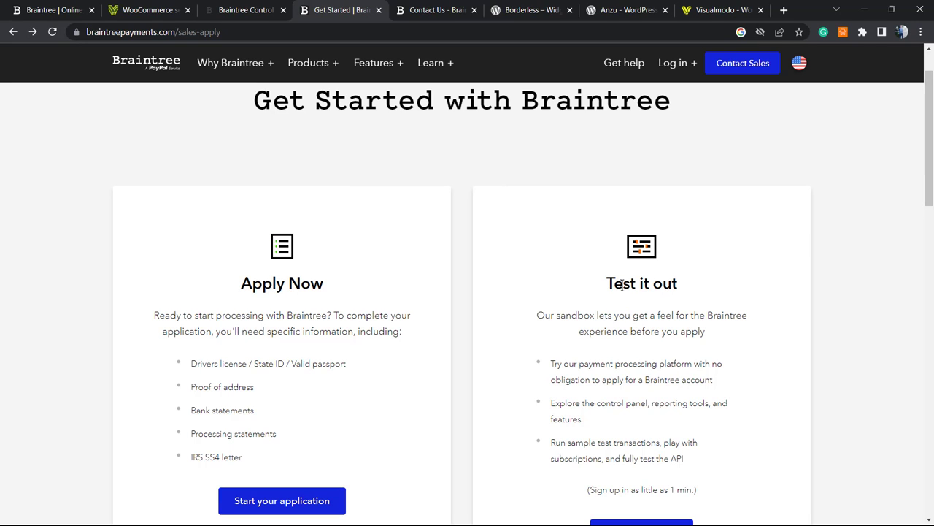
Set the active environment in the WooCommerce Braintree API settings to Sandbox.
left_click(248, 9)
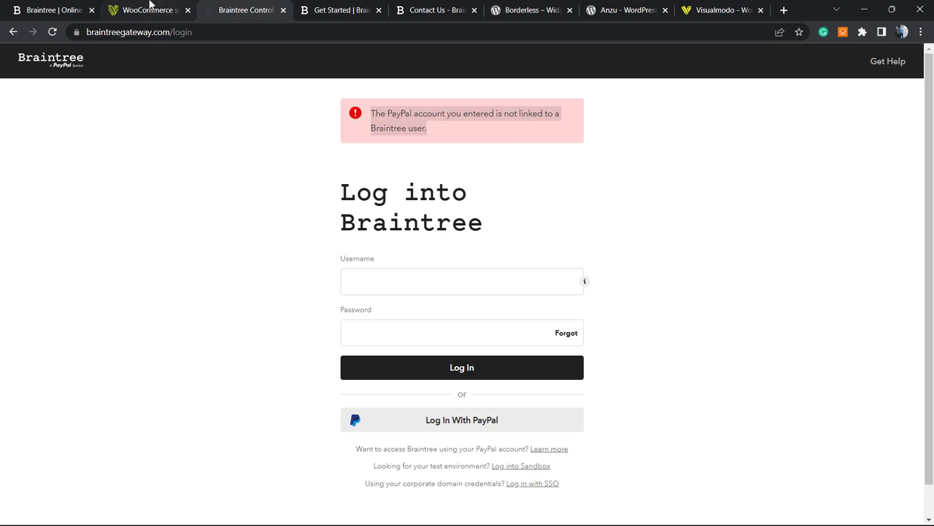
left_click(150, 9)
left_click(377, 357)
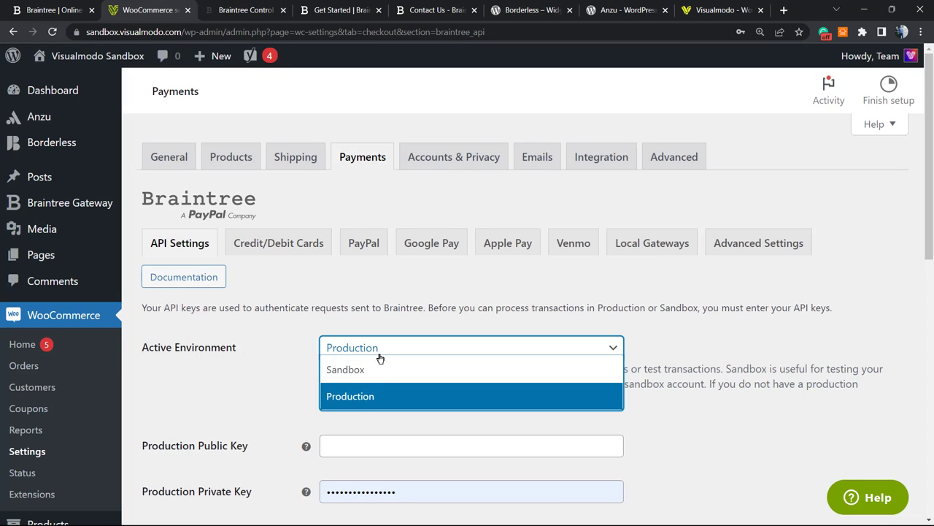
left_click(383, 370)
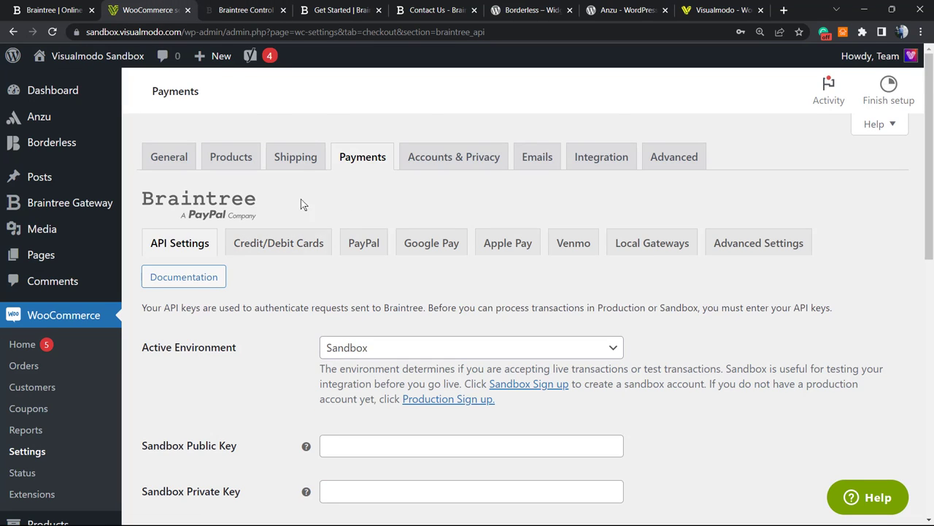
Open the sandbox sign-up from Braintree's Get Started page and submit the completed registration form.
left_click(332, 7)
scroll(603, 275, "down", 1)
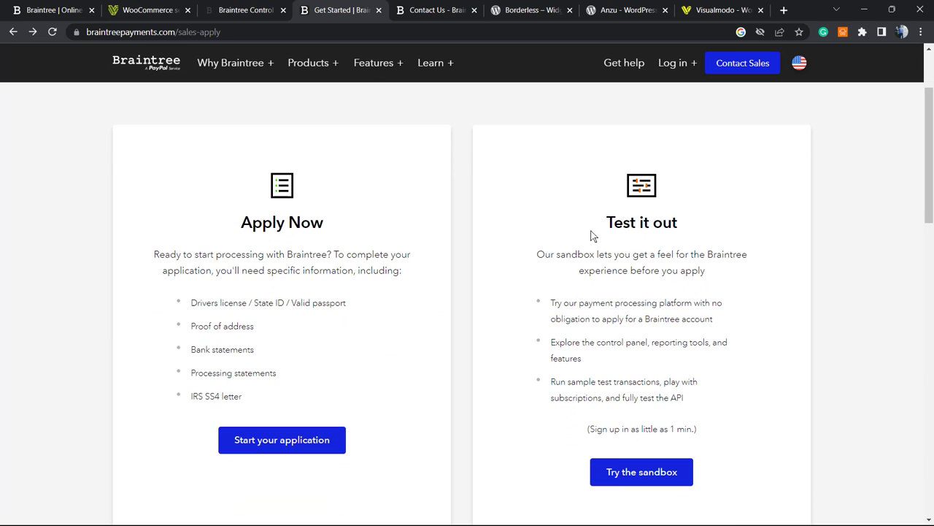
left_click_drag(607, 221, 706, 221)
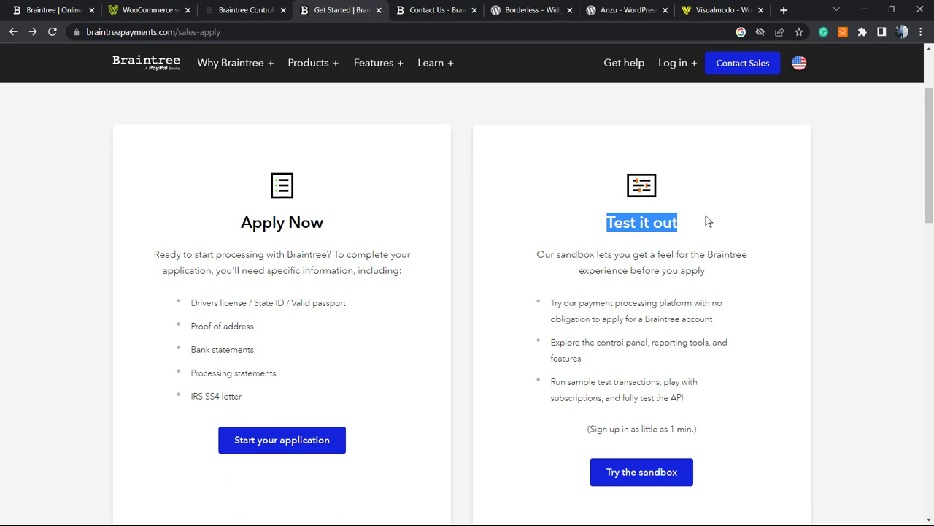
left_click(661, 472)
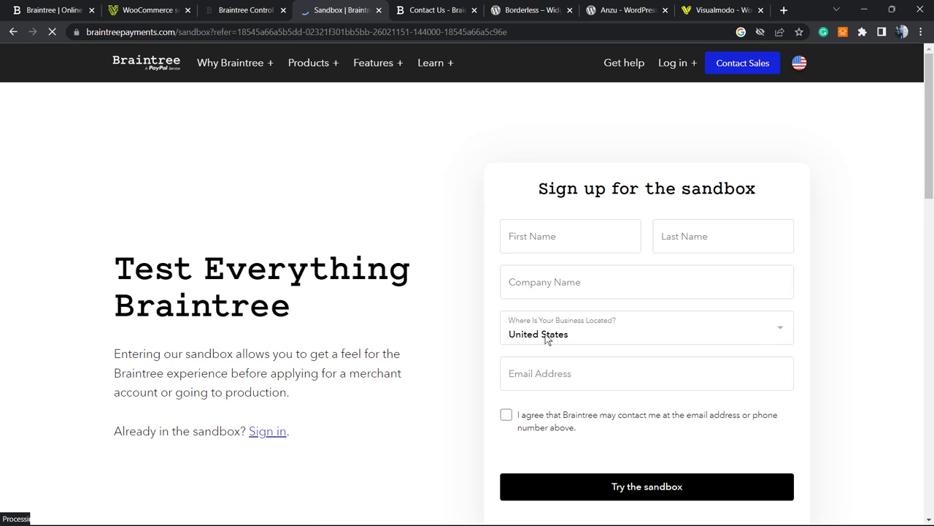
left_click(561, 243)
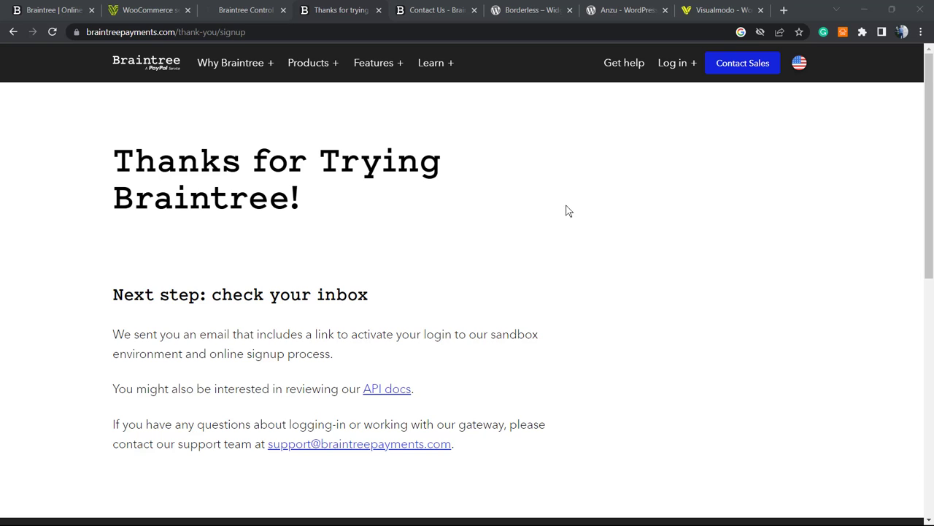
Open the sandbox account activation link, including its activation token, from the Braintree welcome email.
key("ctrl+l")
key("ctrl+v")
key("Return")
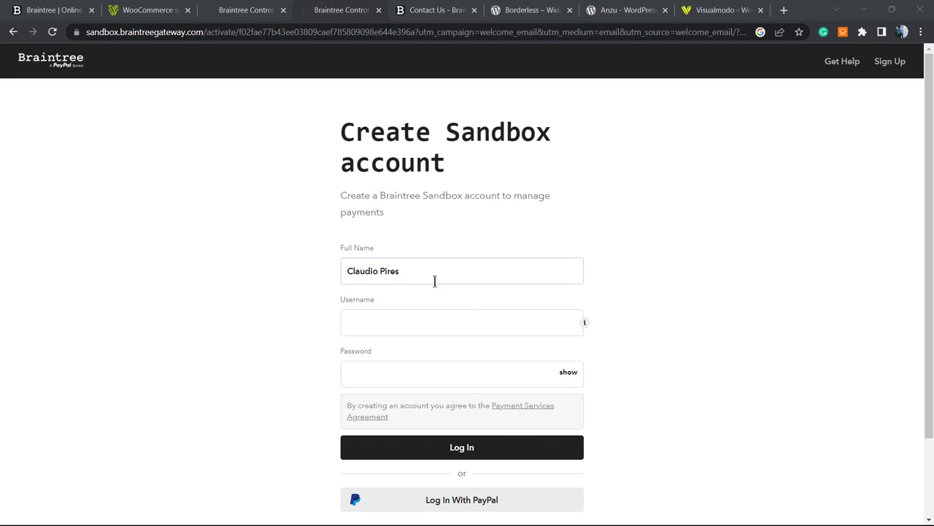
Create the Braintree sandbox account by filling in the username and account password, and log in.
scroll(437, 289, "down", 1)
scroll(431, 287, "down", 1)
scroll(421, 280, "up", 2)
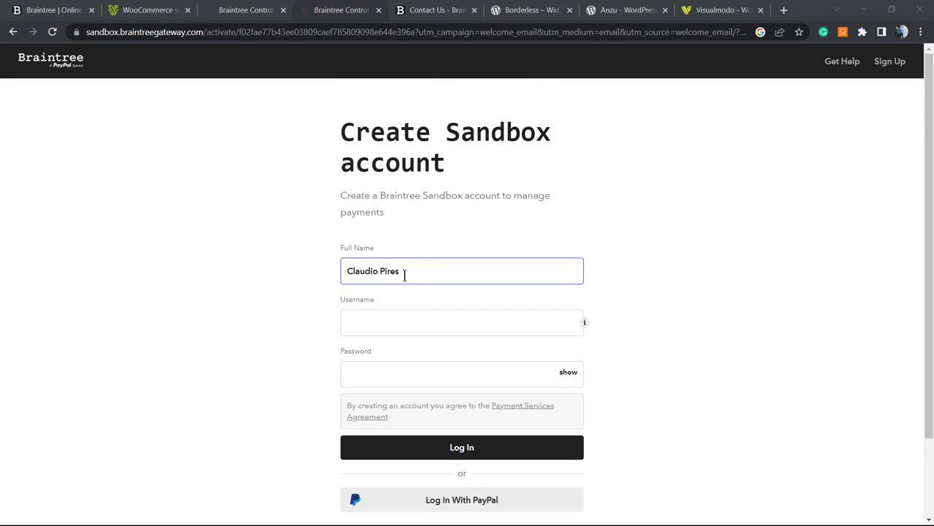
left_click(411, 314)
left_click(418, 273)
left_click(436, 317)
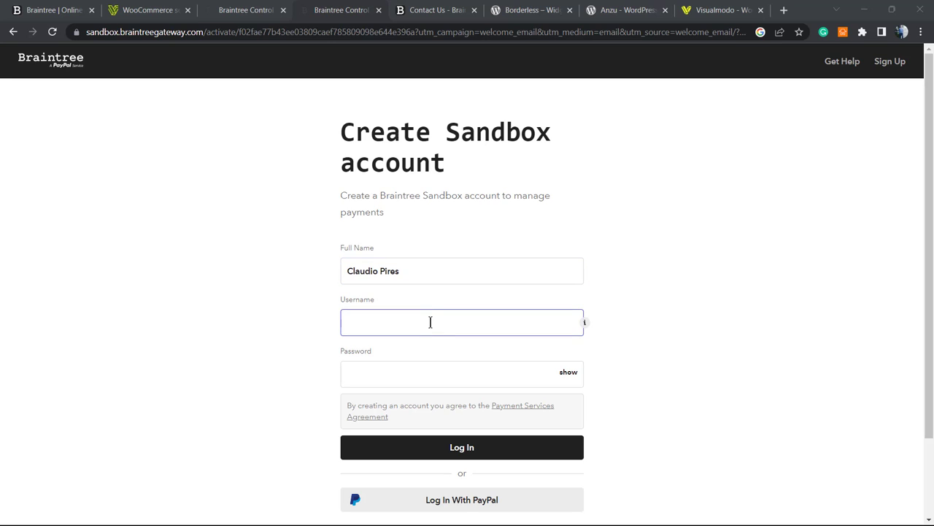
left_click(442, 356)
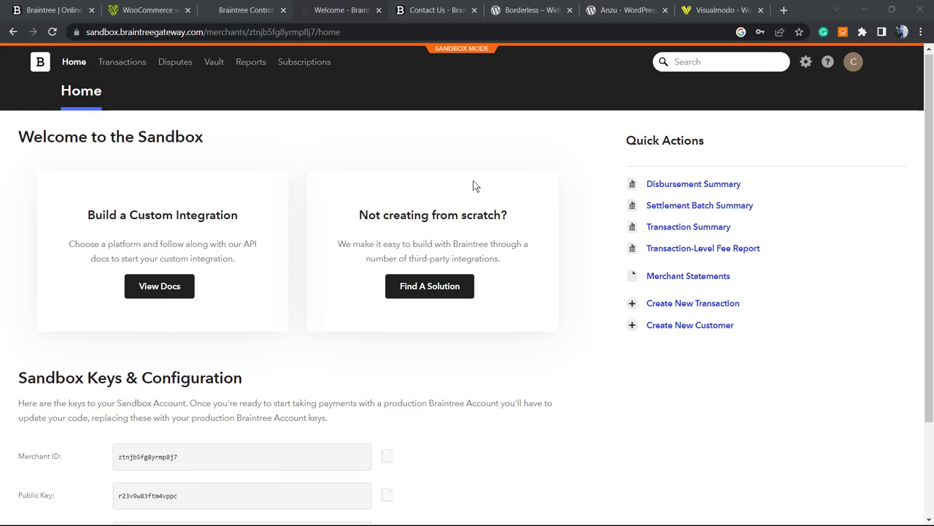
Copy the Merchant ID from the Sandbox Keys & Configuration section into the Sandbox Merchant ID field of the WooCommerce Braintree settings.
scroll(363, 205, "down", 3)
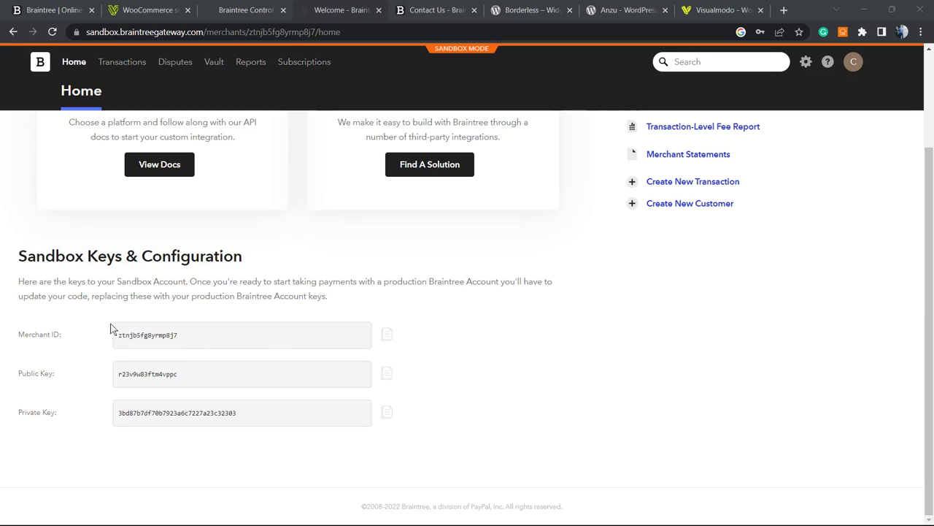
triple_click(21, 257)
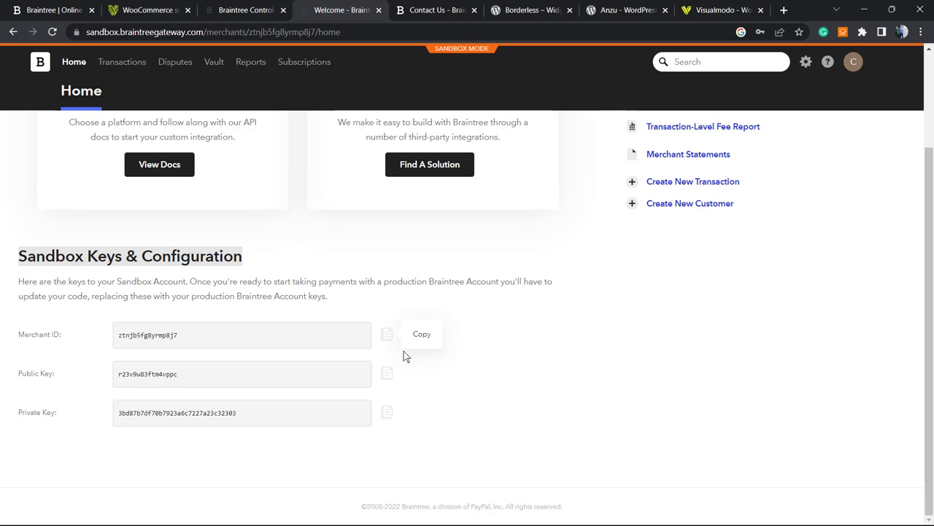
left_click(386, 340)
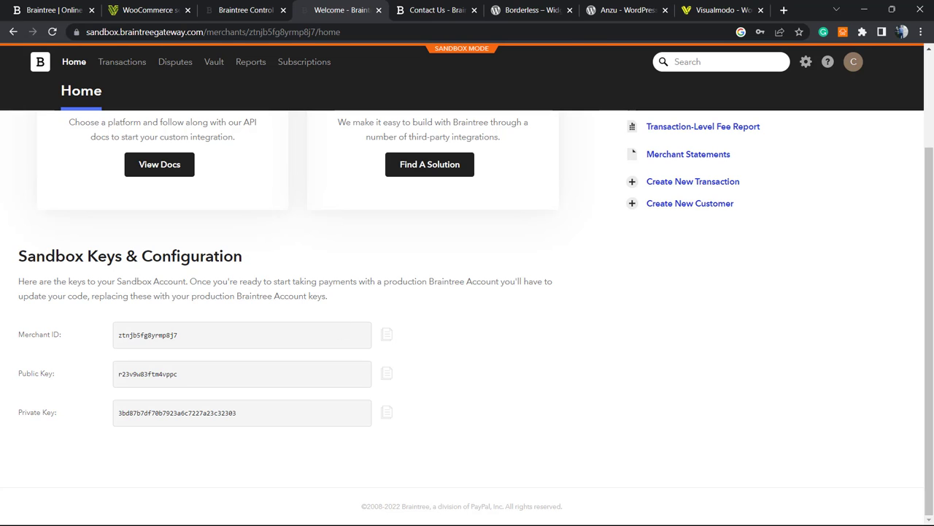
left_click(246, 10)
left_click(149, 10)
scroll(358, 281, "down", 2)
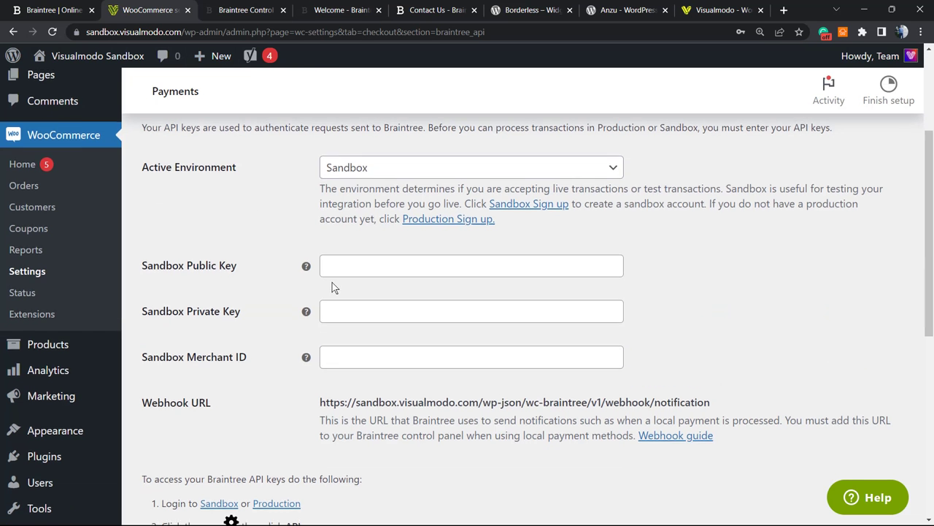
left_click(359, 265)
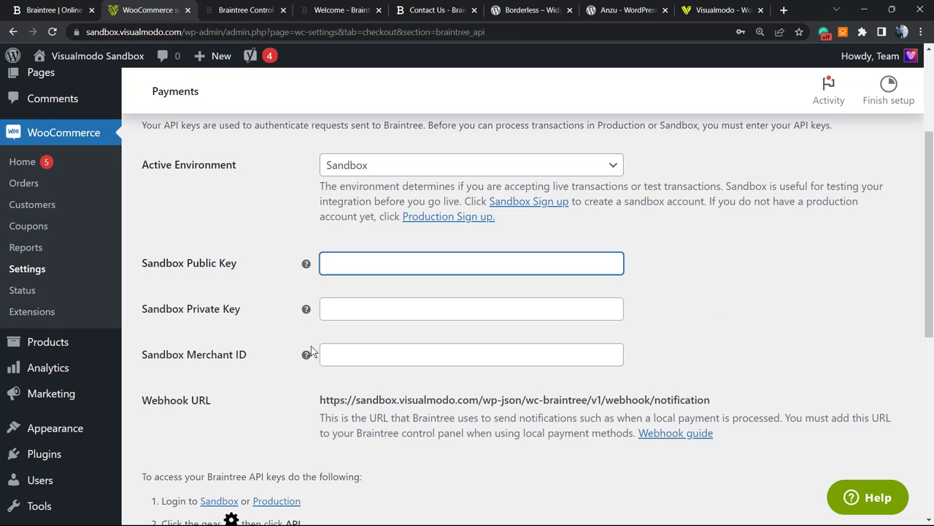
left_click(325, 354)
key("ctrl+v")
left_click(285, 340)
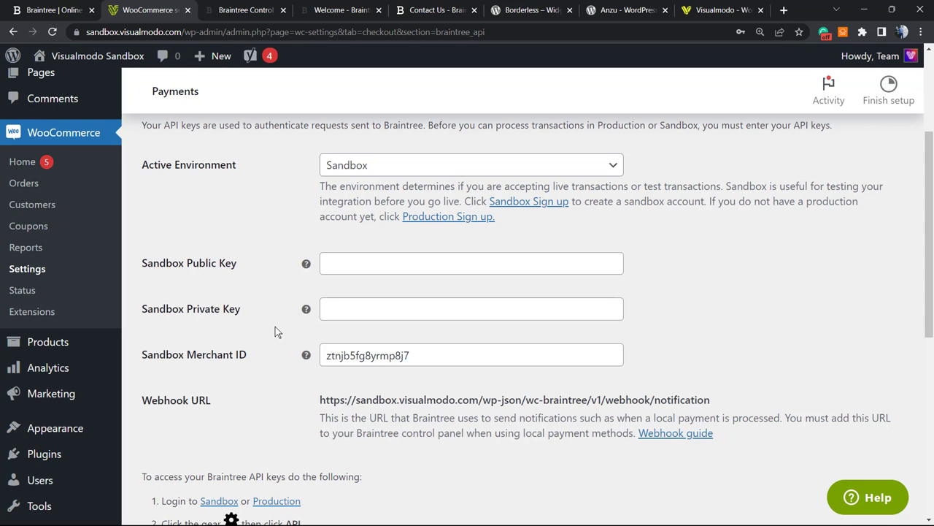
Close the Braintree help page and copy the sandbox account's Public Key into the Sandbox Public Key field of the WooCommerce Braintree settings.
left_click(438, 11)
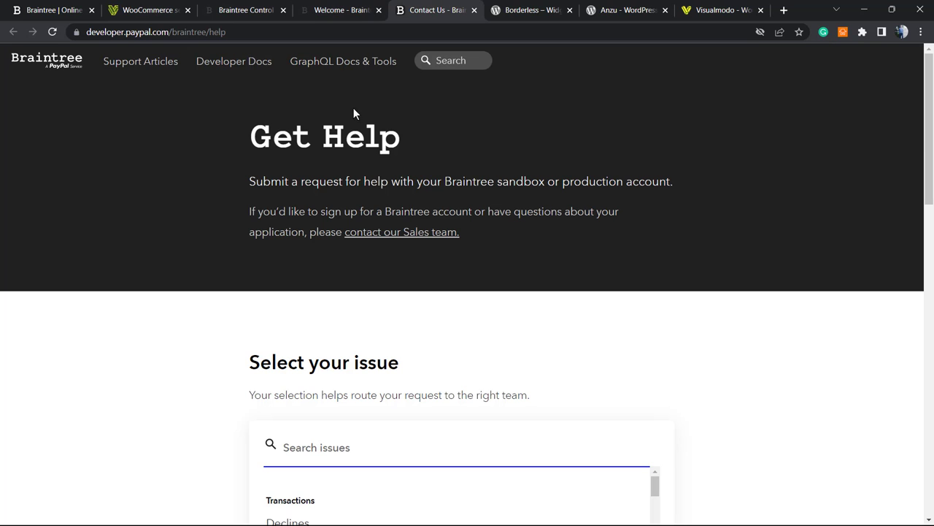
left_click(474, 10)
left_click(268, 6)
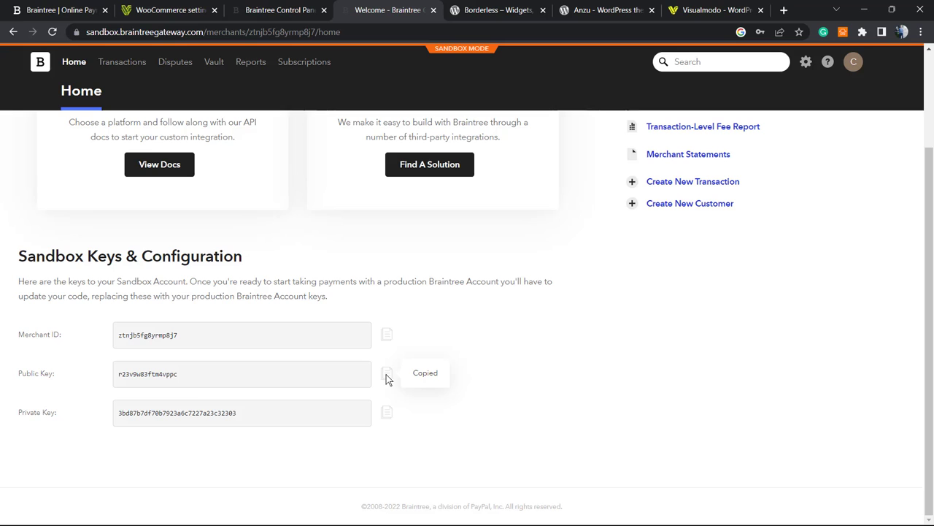
left_click(168, 9)
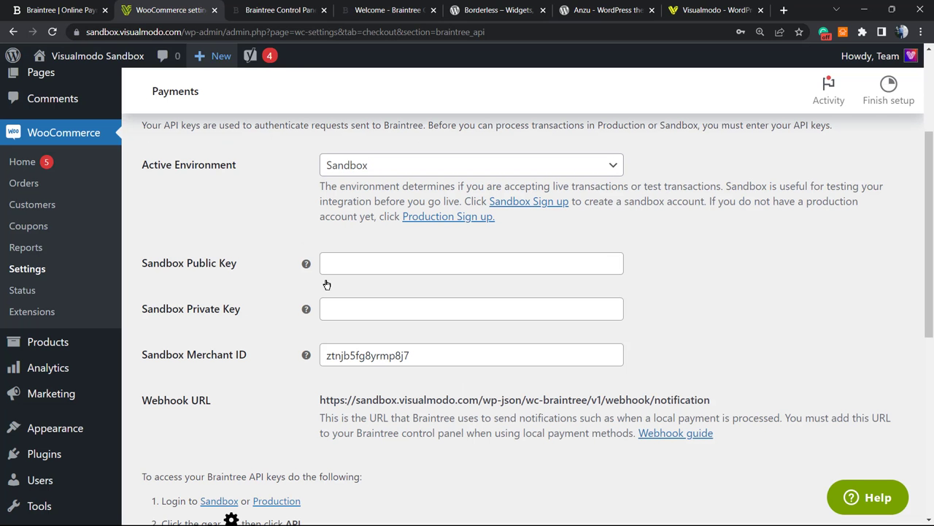
left_click(353, 262)
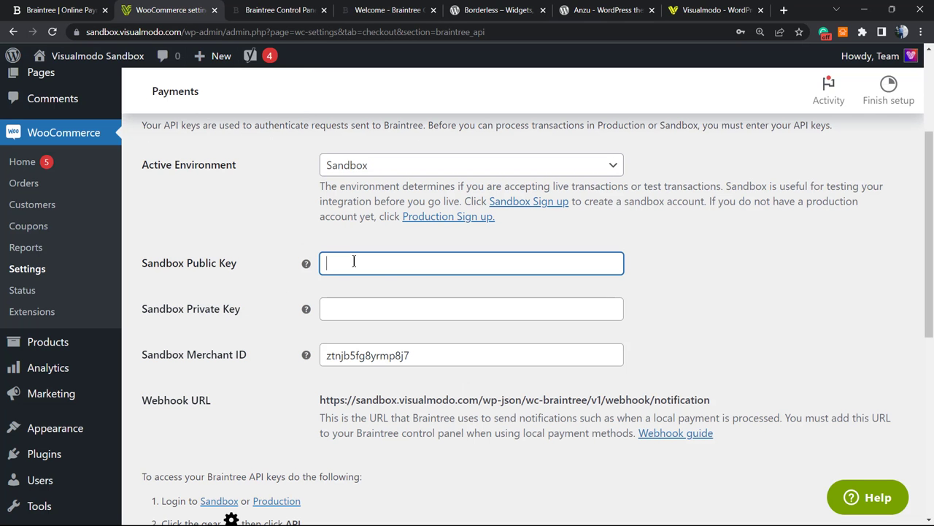
key("ctrl+v")
Close the Braintree login page and copy the sandbox account's Private Key into the Sandbox Private Key field of the WooCommerce Braintree settings.
left_click(279, 9)
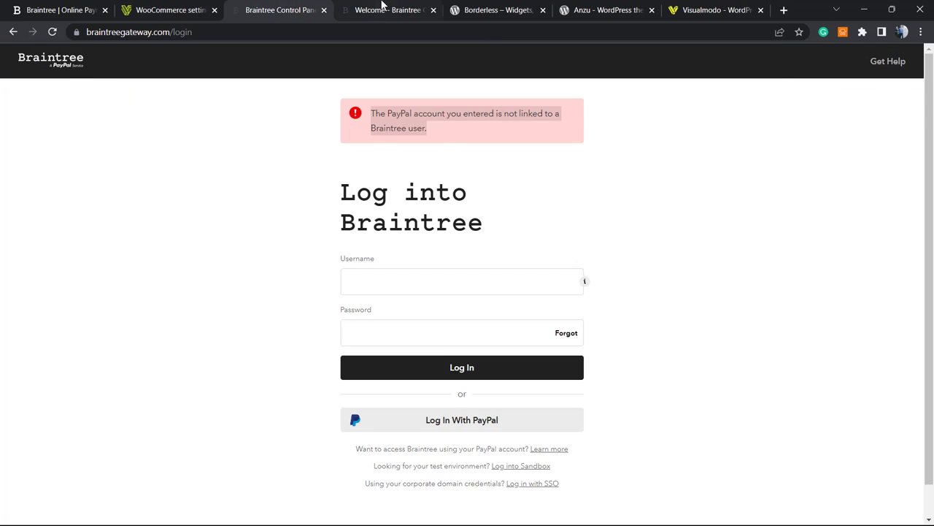
left_click(381, 7)
left_click(319, 10)
left_click(324, 10)
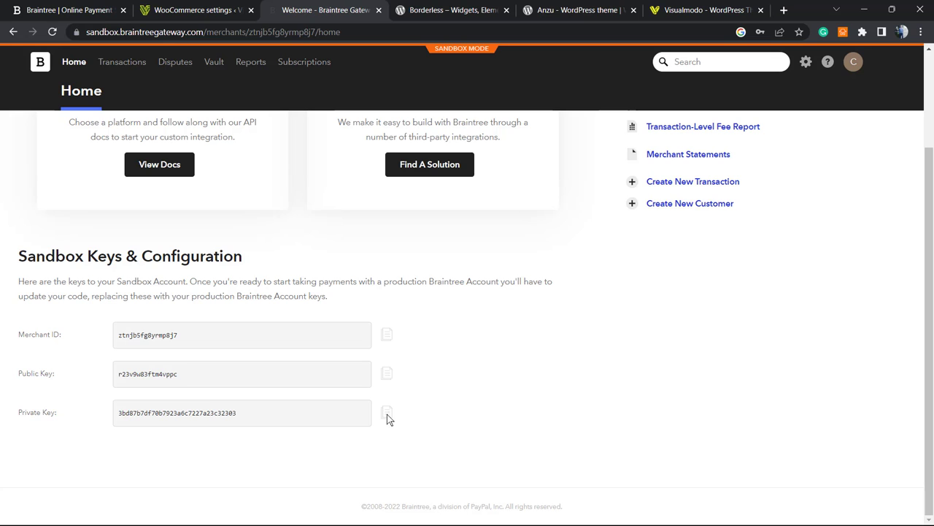
left_click(204, 9)
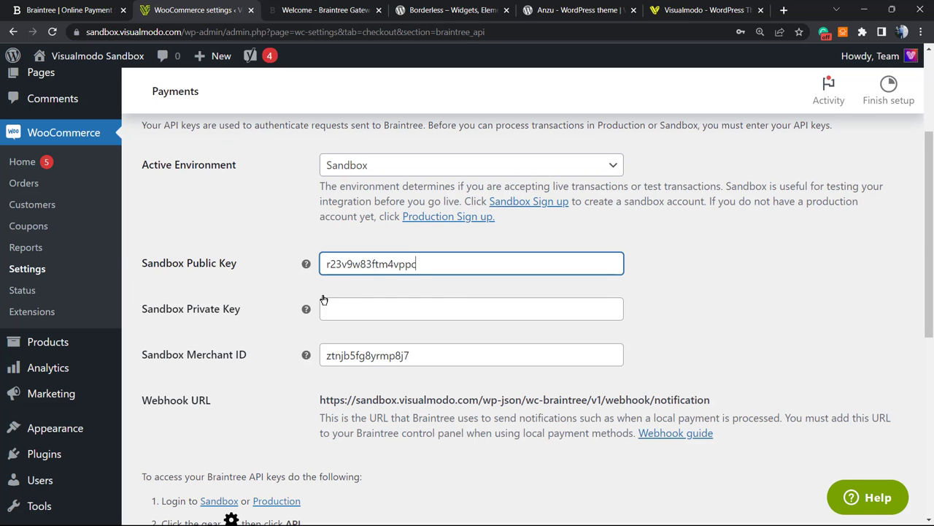
left_click(338, 300)
key("ctrl+v")
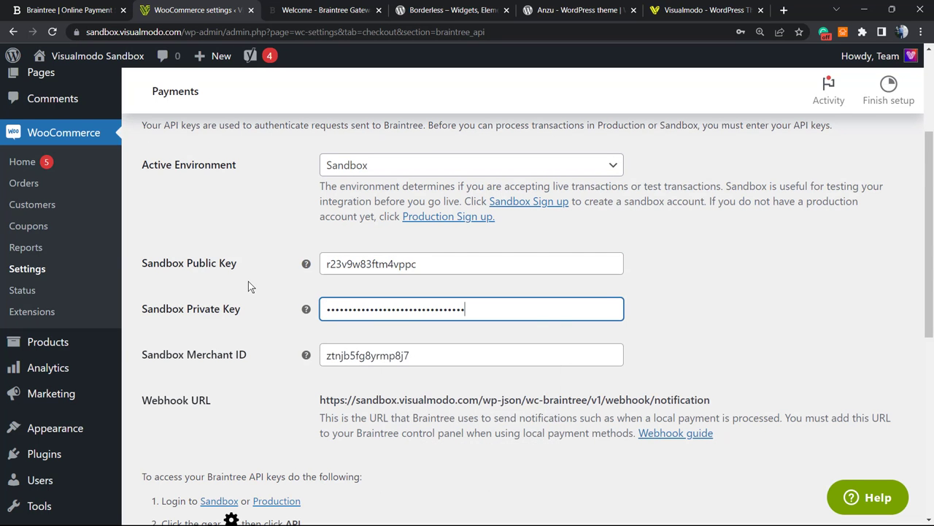
Save the Braintree API settings with Debug Enabled and Register Plugin left checked.
scroll(248, 281, "down", 5)
scroll(208, 314, "down", 1)
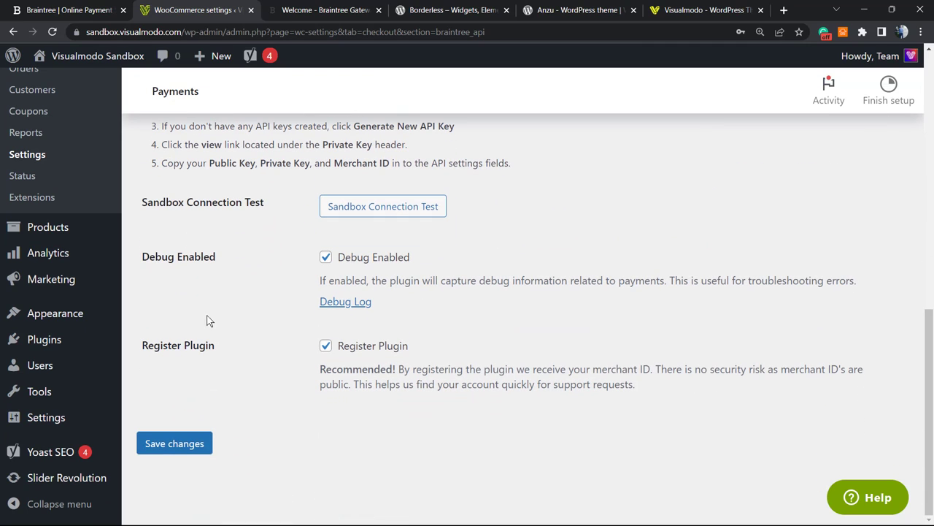
left_click(196, 438)
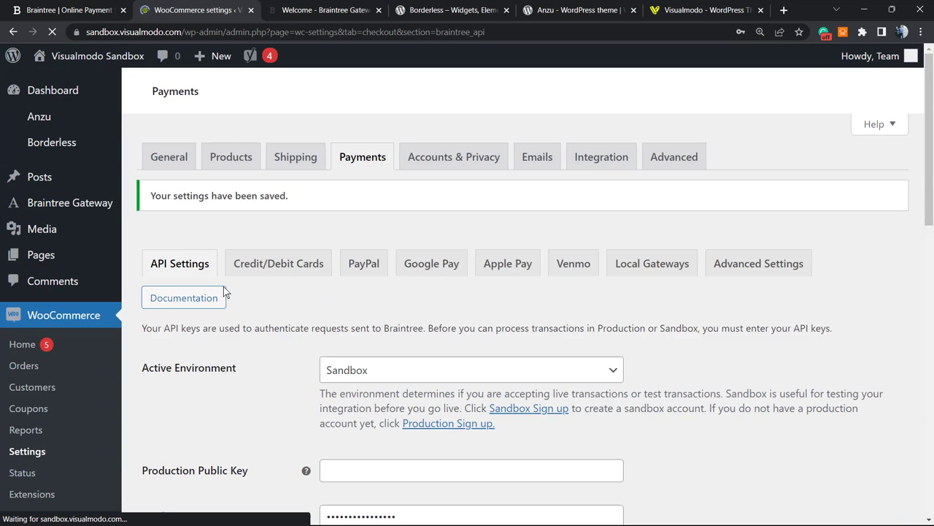
Run the Sandbox Connection Test for the saved API keys and dismiss its result message.
scroll(309, 290, "down", 5)
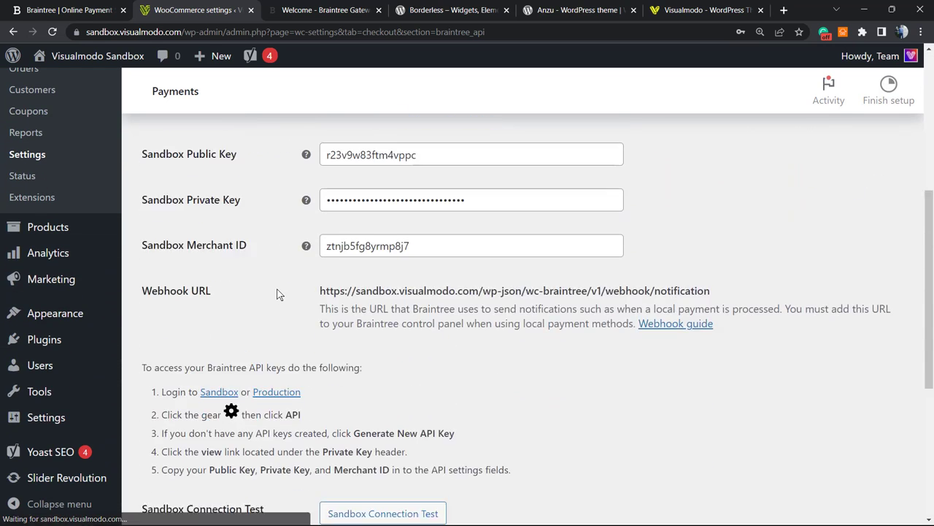
scroll(267, 288, "down", 3)
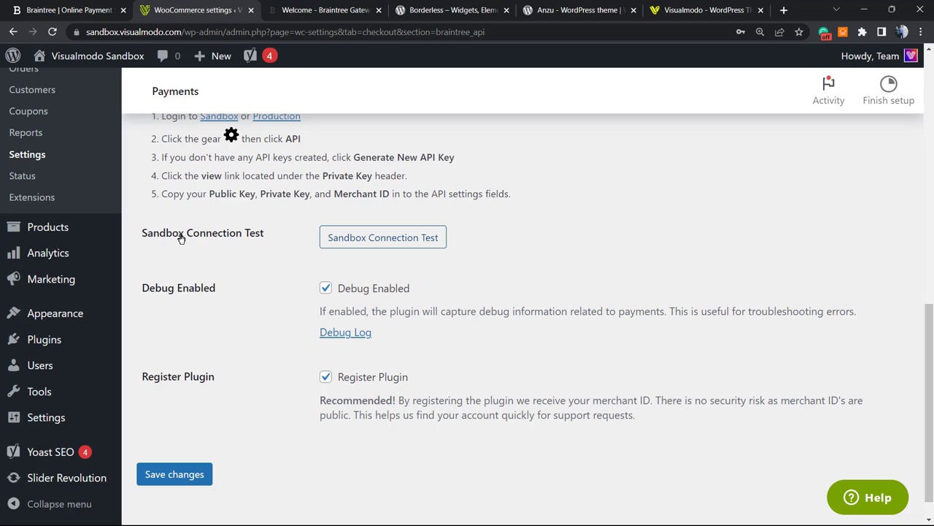
left_click(361, 241)
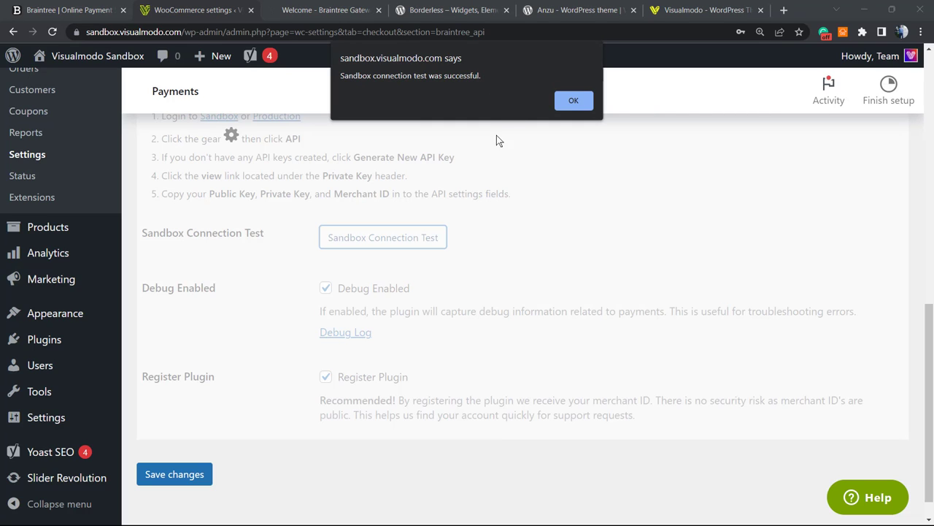
left_click(571, 102)
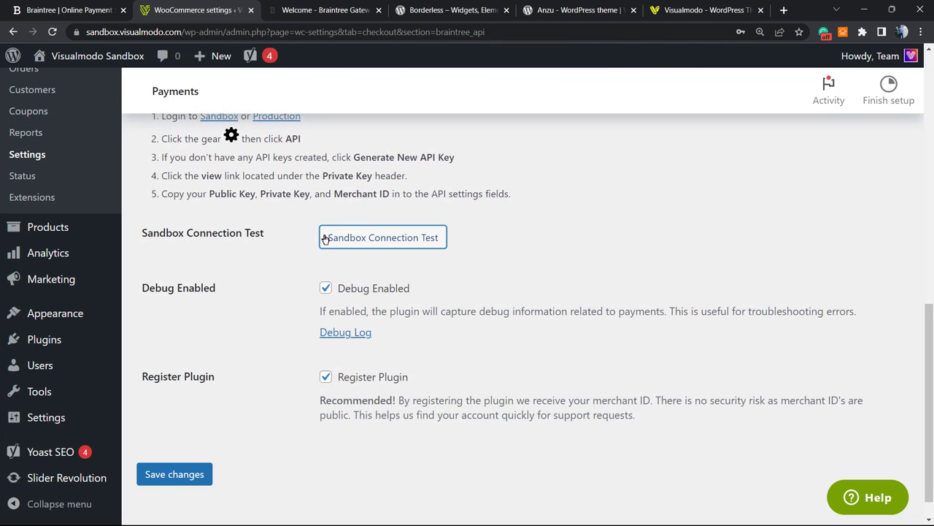
Examine the plugin's Local Gateways and Credit/Debit Cards settings and the Braintree sandbox home page.
scroll(317, 298, "up", 10)
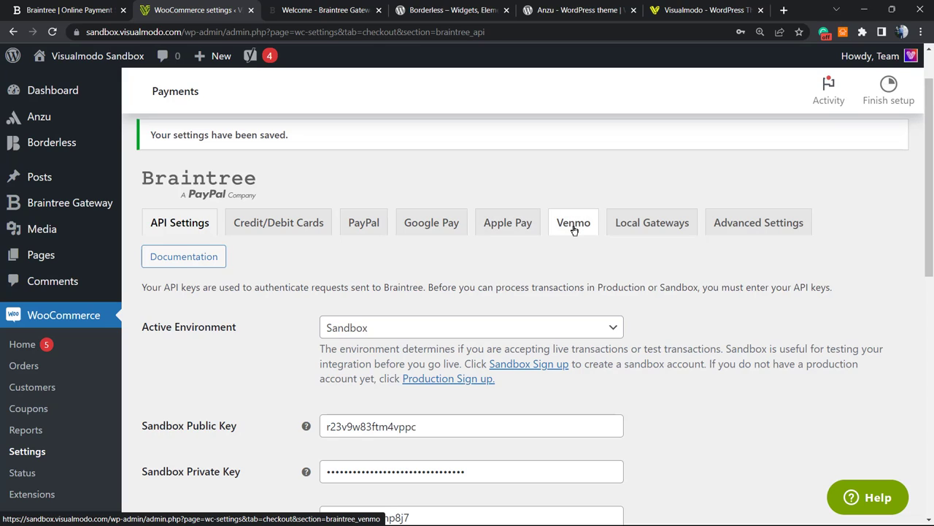
left_click(672, 227)
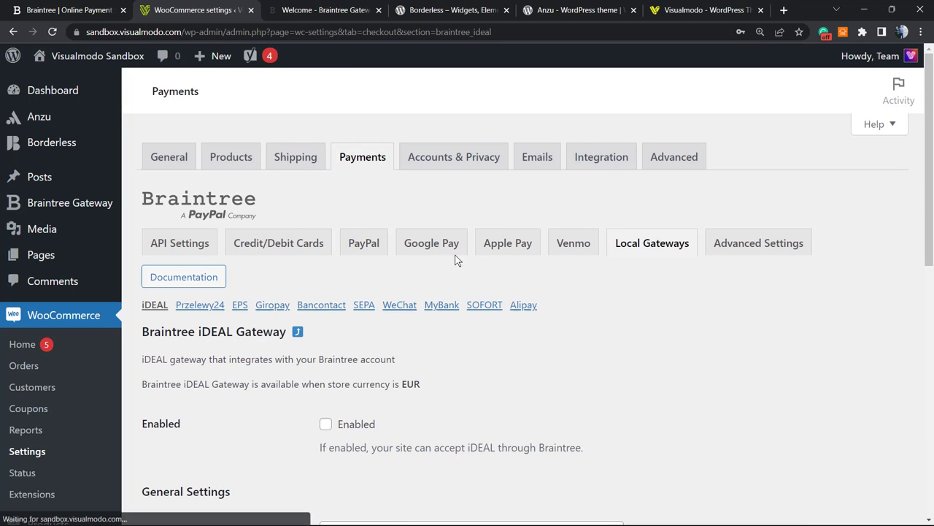
left_click(302, 253)
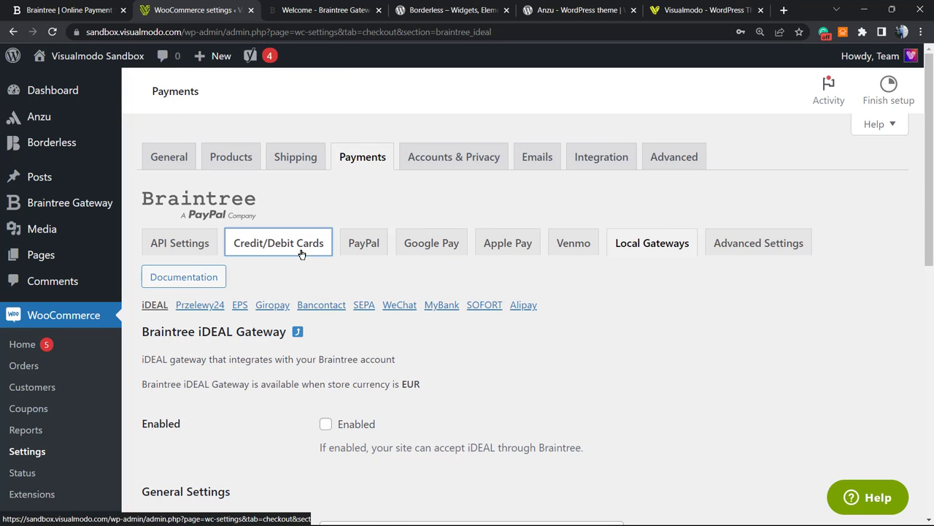
left_click(325, 10)
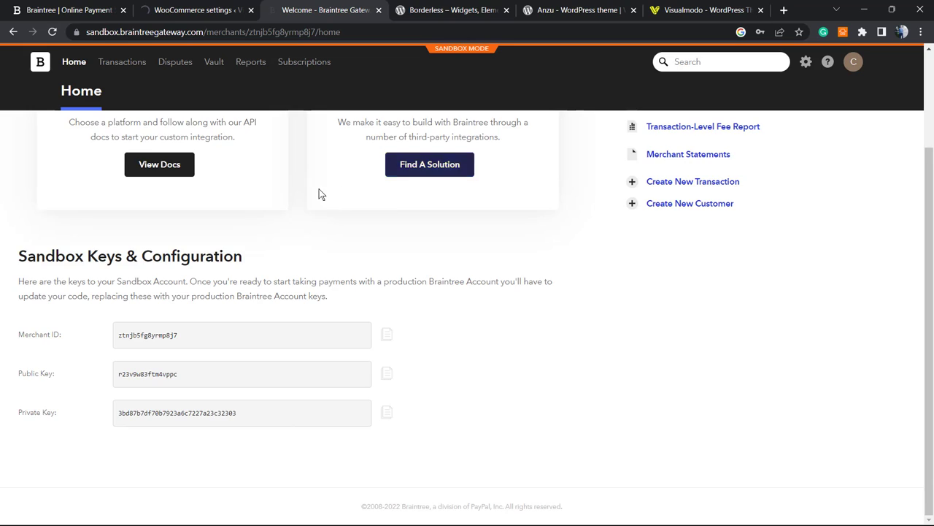
scroll(292, 196, "up", 3)
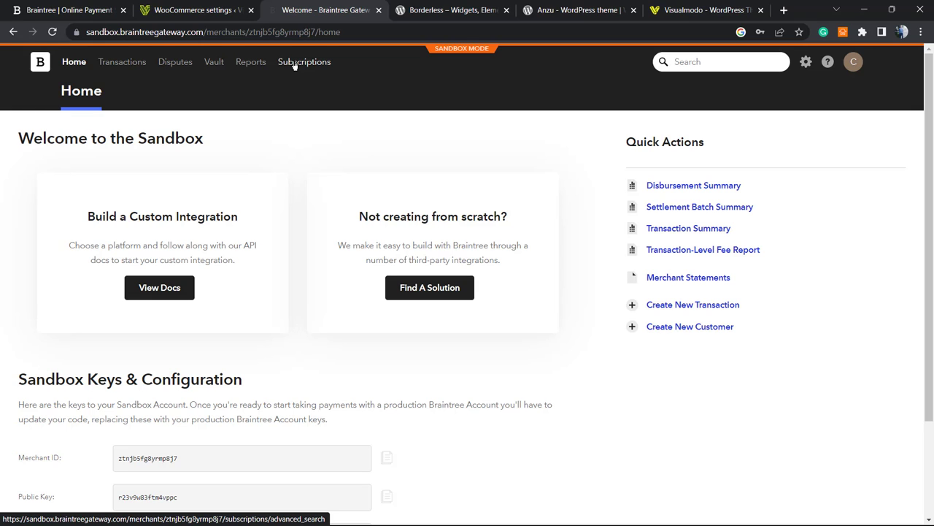
left_click(232, 10)
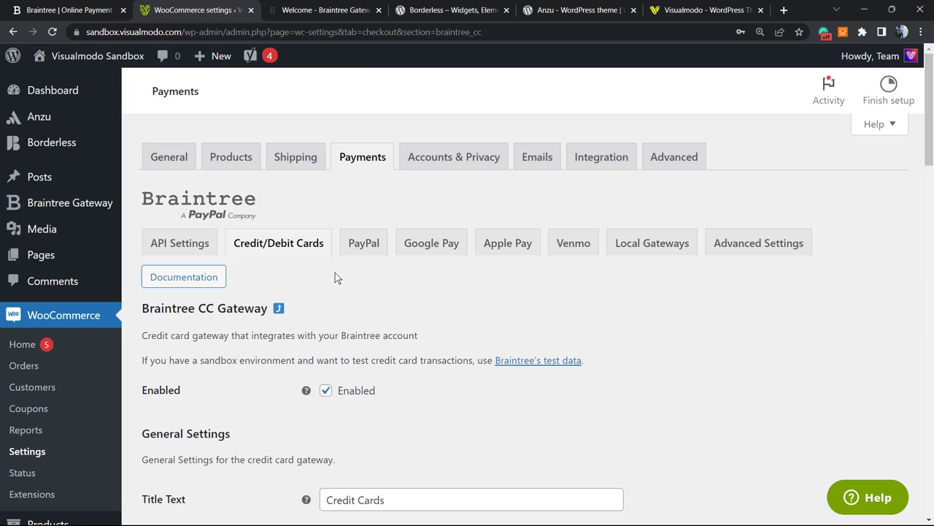
scroll(335, 274, "down", 3)
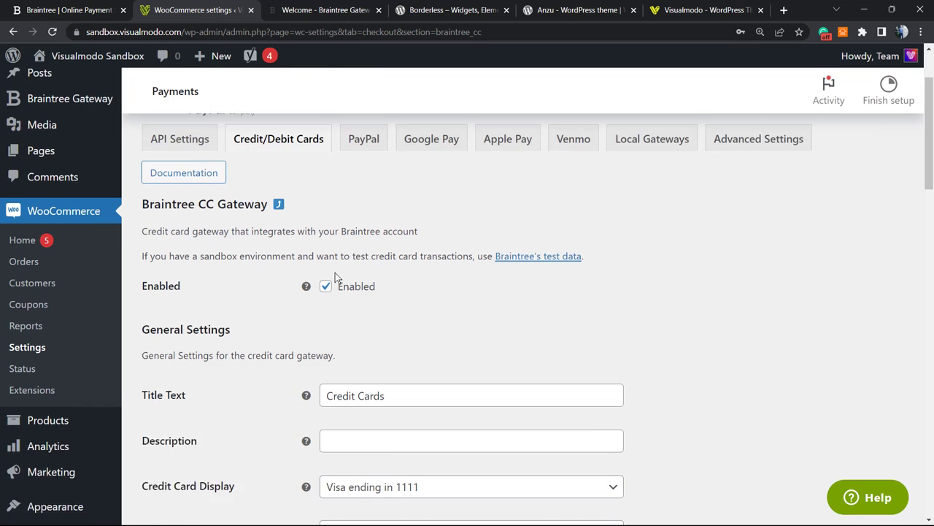
scroll(335, 273, "up", 3)
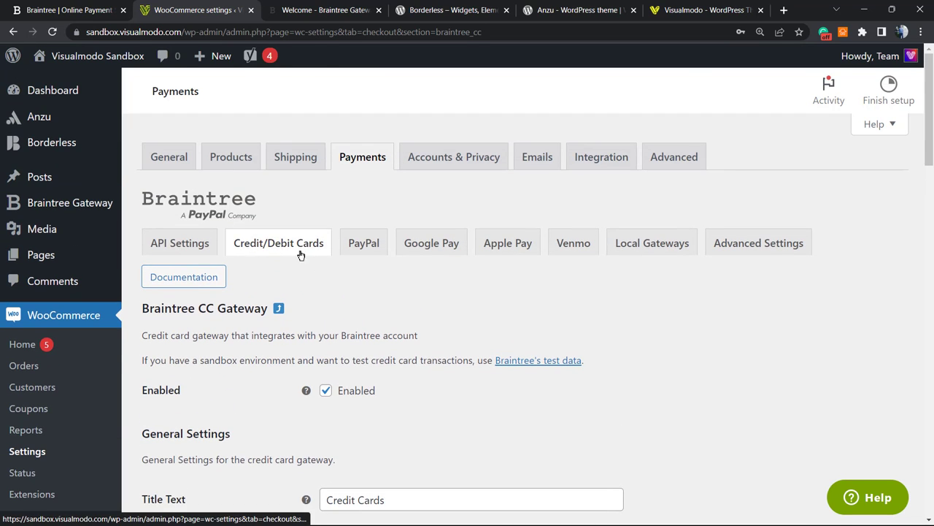
Look through the PayPal, Google Pay and Venmo gateway settings of the Braintree plugin.
left_click(364, 247)
scroll(431, 299, "down", 3)
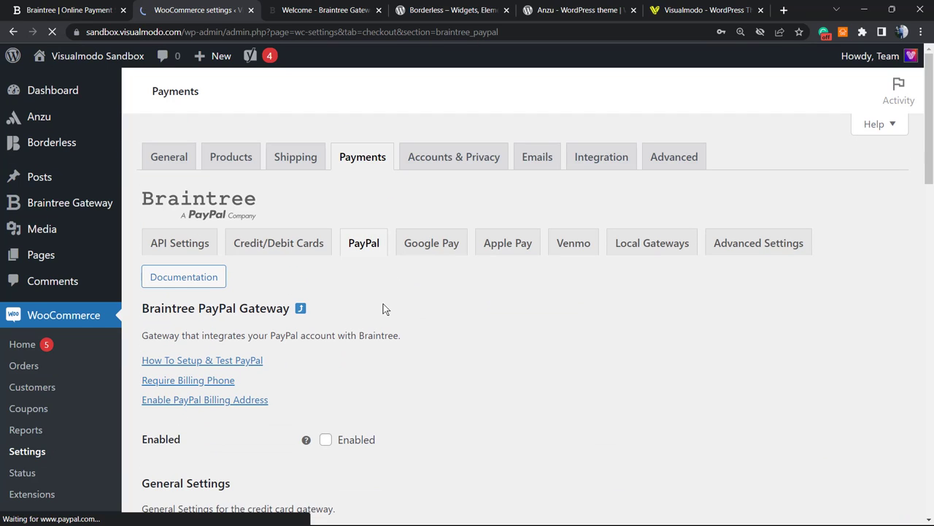
left_click(427, 243)
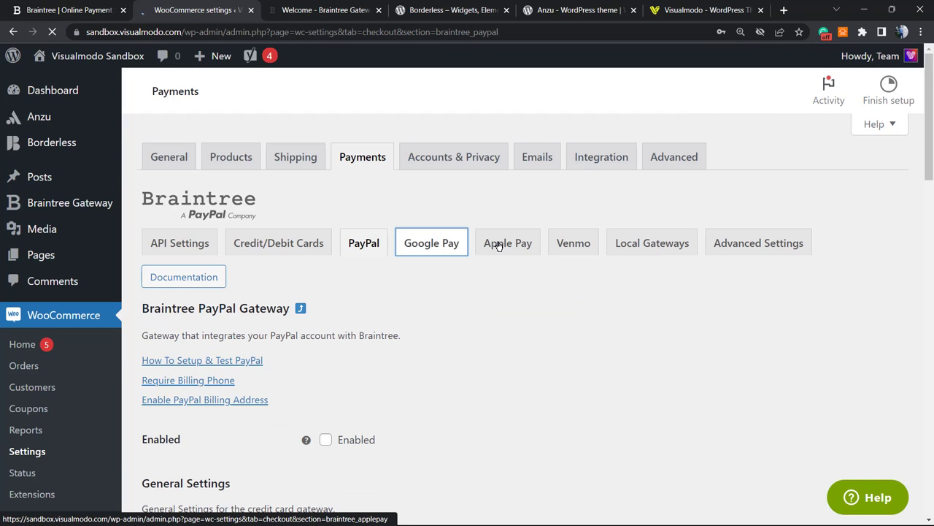
left_click(574, 244)
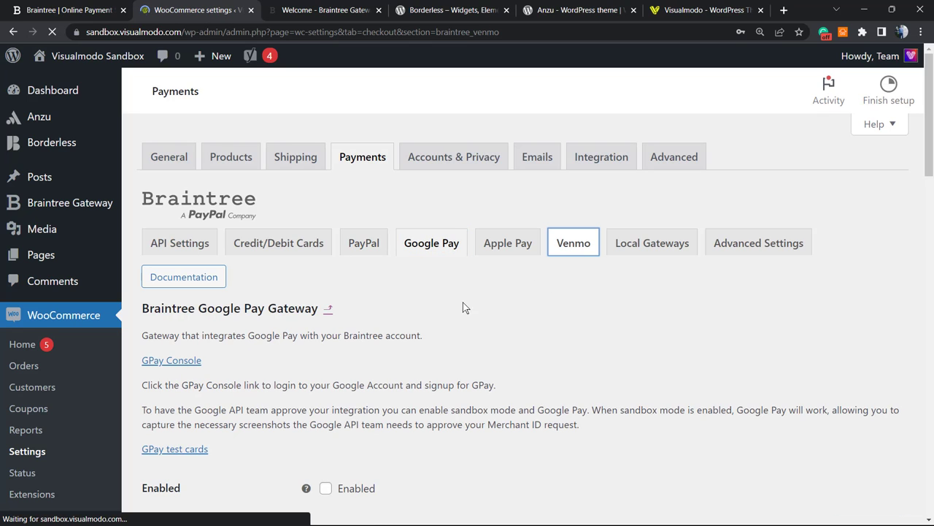
scroll(445, 297, "down", 2)
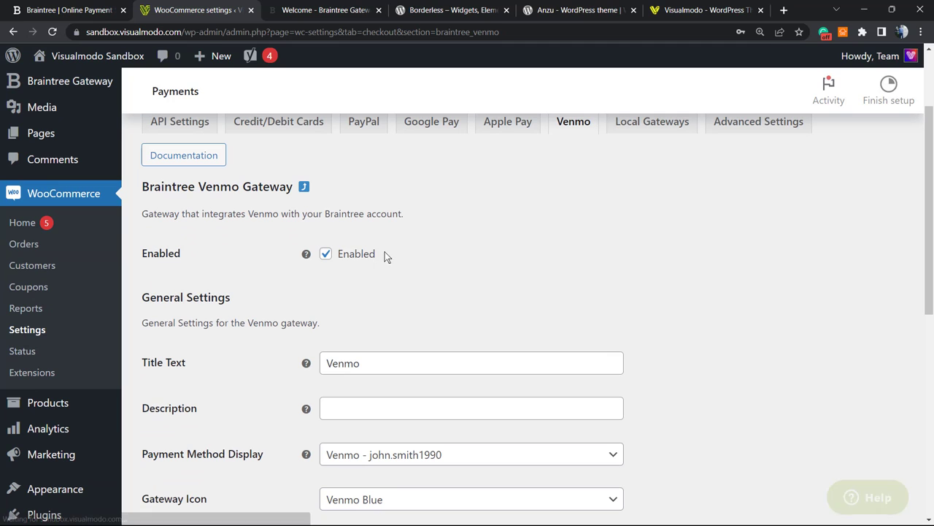
scroll(368, 261, "up", 2)
Enable the Braintree Google Pay gateway in WooCommerce and save the settings.
left_click(412, 252)
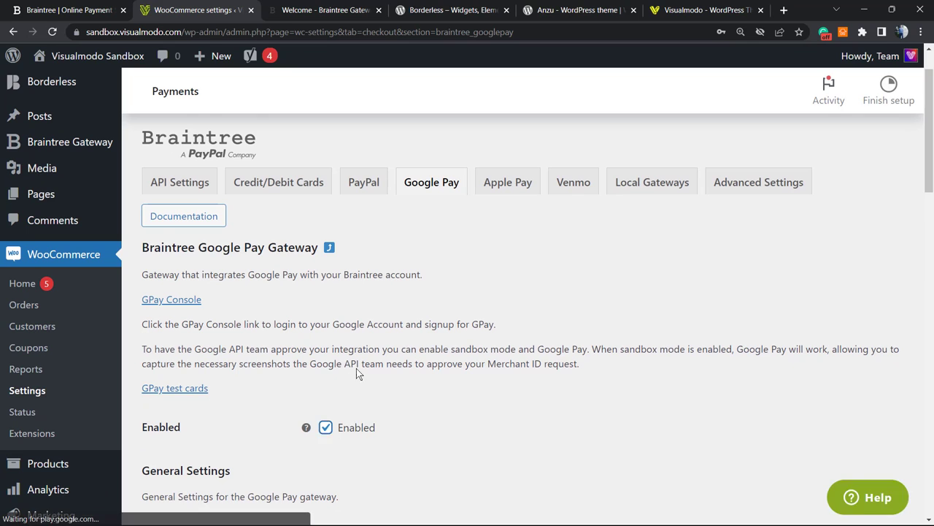
scroll(357, 368, "down", 4)
scroll(269, 330, "down", 5)
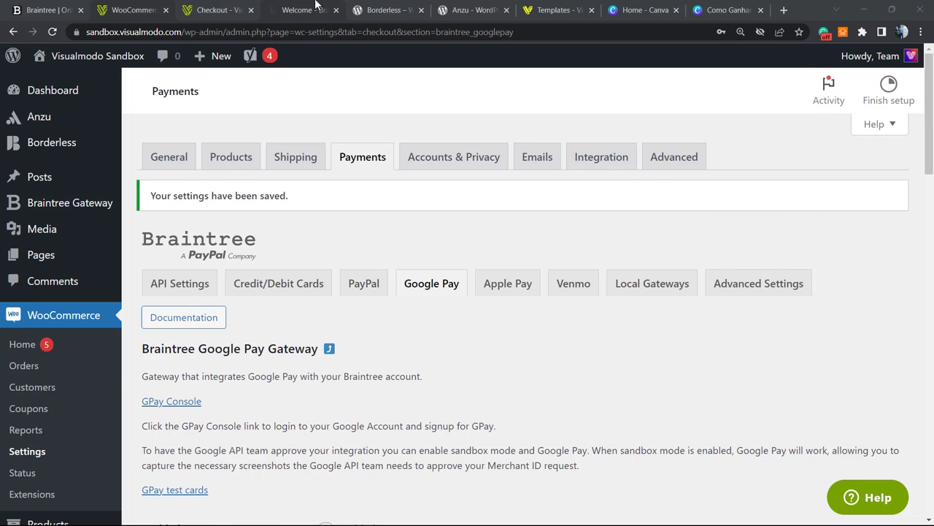
Enable Venmo in the Braintree sandbox's Processing options, accepting the Venmo Services Terms.
left_click(303, 11)
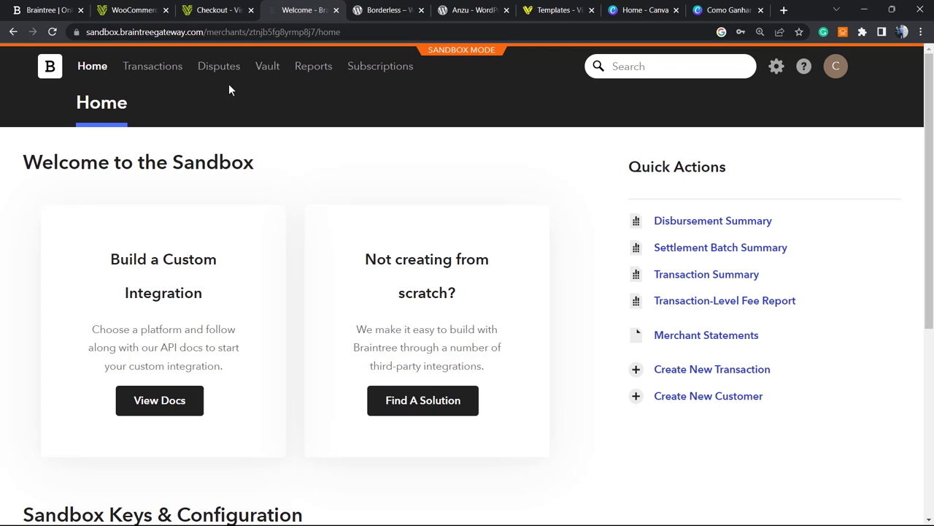
left_click(777, 67)
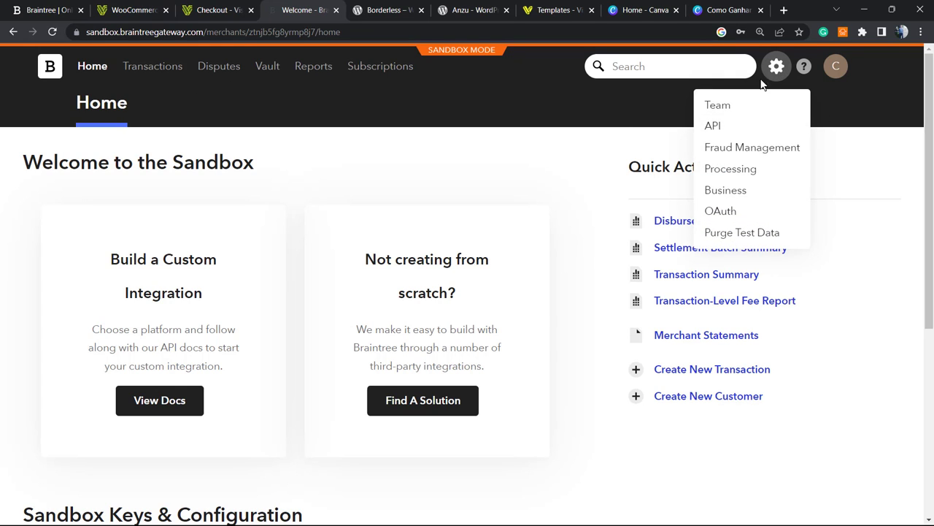
left_click(751, 169)
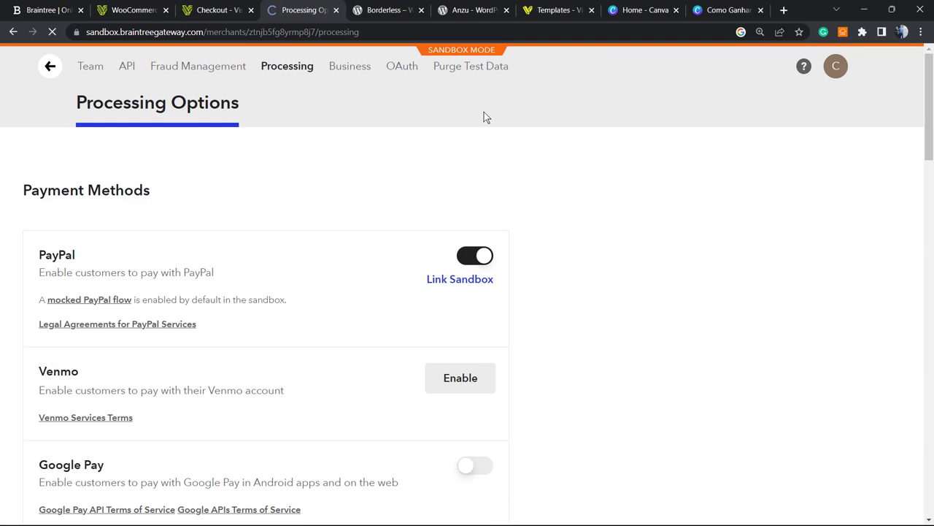
scroll(273, 220, "down", 2)
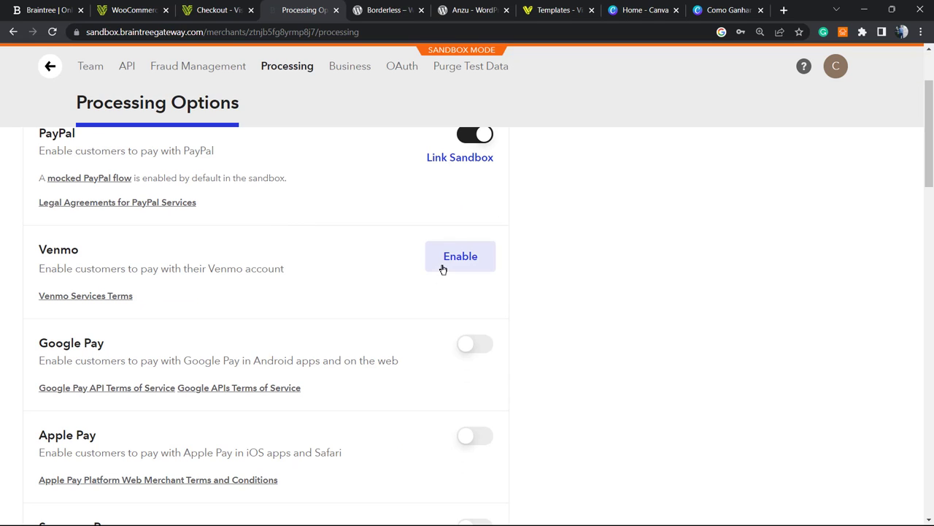
left_click(440, 267)
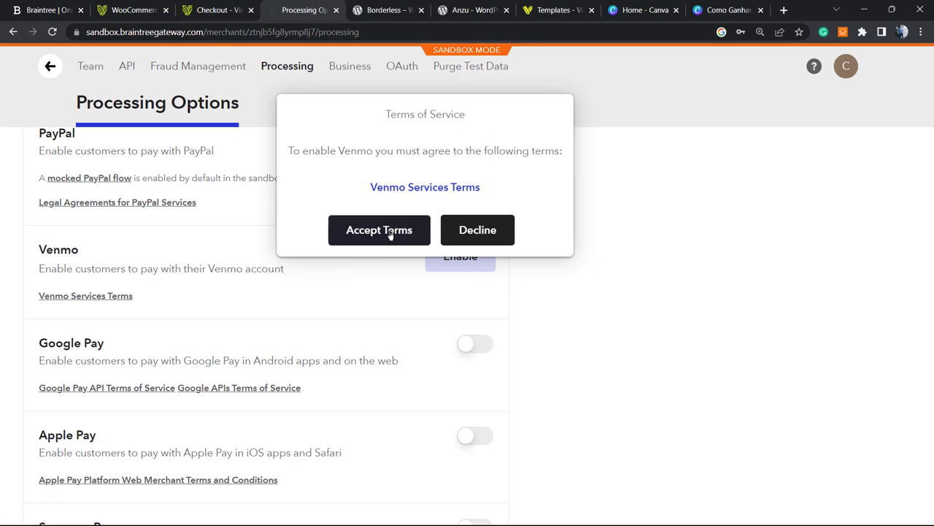
left_click(388, 233)
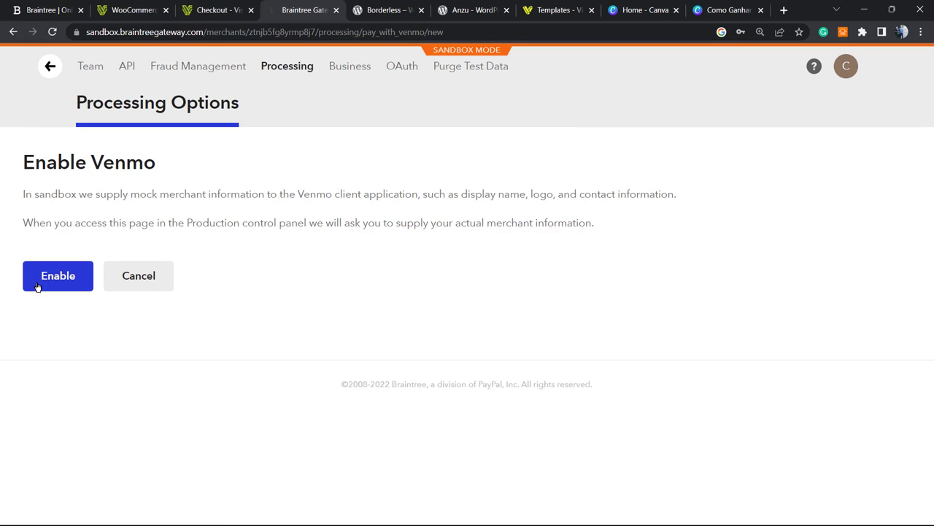
left_click(42, 286)
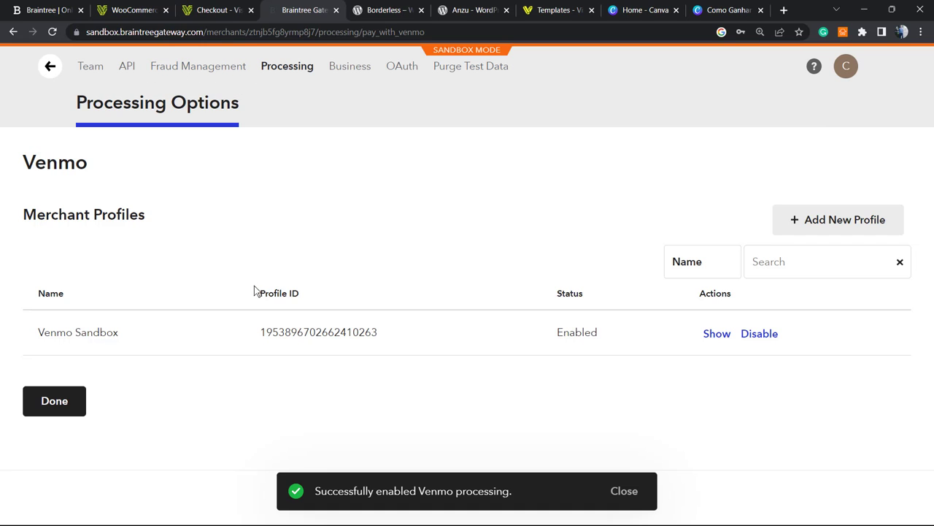
Leave the Venmo merchant profiles and try to enable Google Pay in the sandbox's Processing Options.
left_click(80, 393)
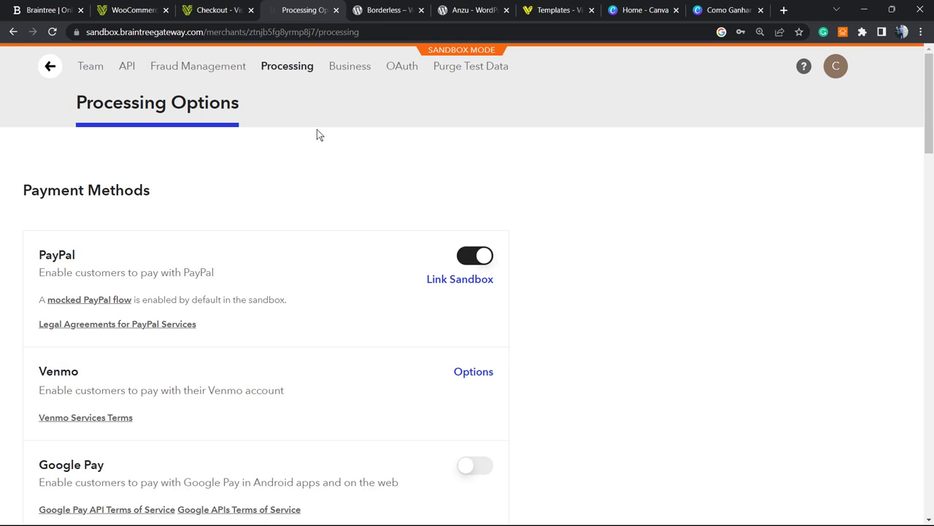
scroll(374, 279, "down", 2)
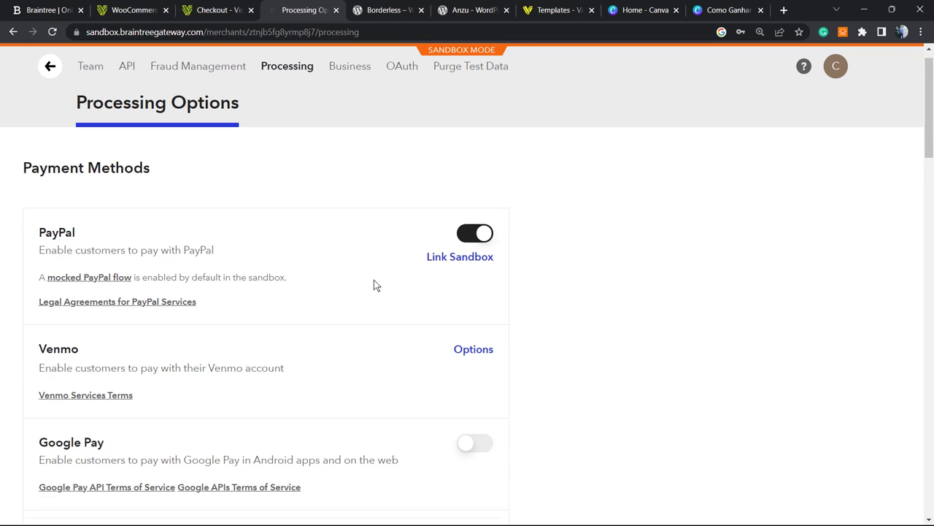
scroll(222, 262, "down", 1)
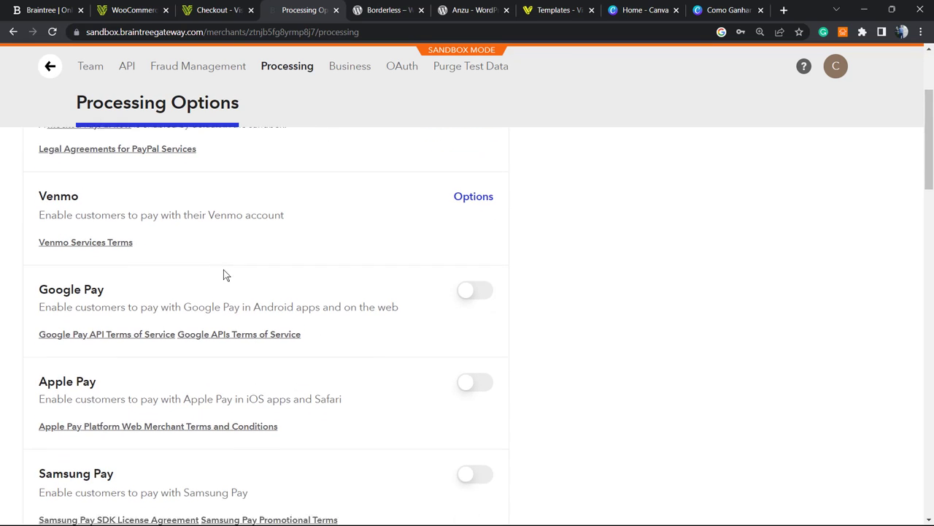
left_click(473, 289)
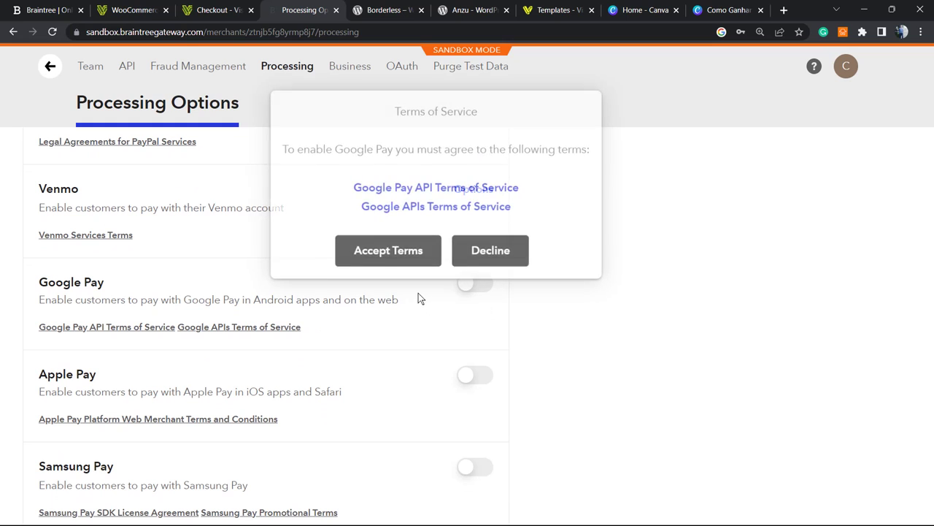
left_click(476, 267)
Look through the Apple Pay, Samsung Pay, Vaulting and Transactions settings in the Processing Options.
scroll(388, 309, "down", 2)
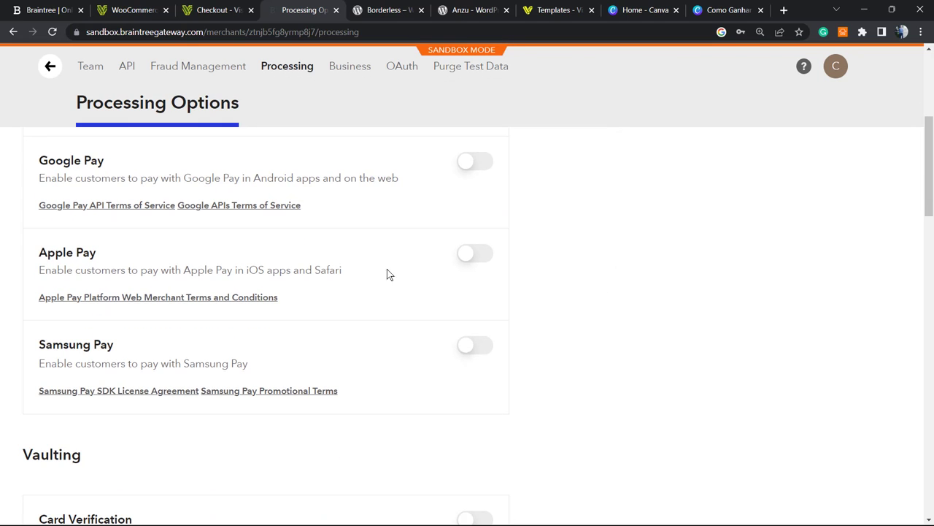
scroll(343, 296, "down", 2)
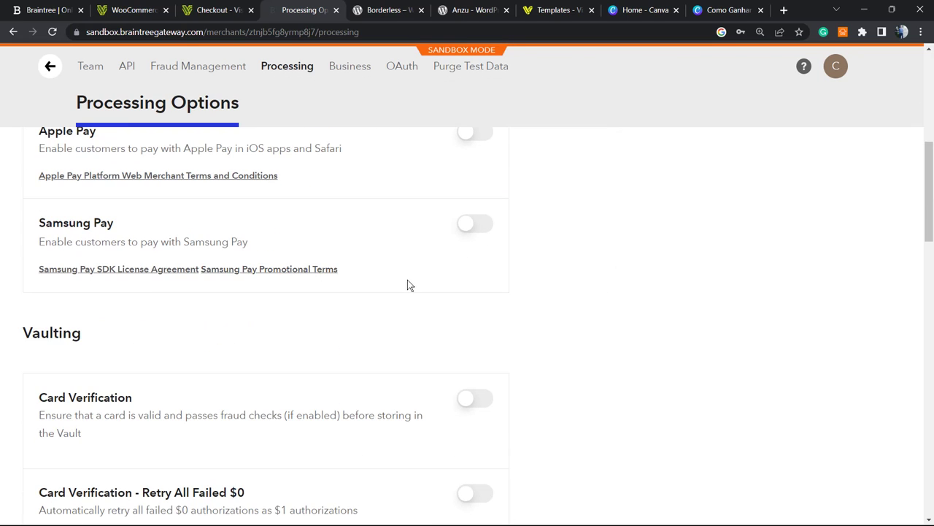
scroll(407, 285, "down", 5)
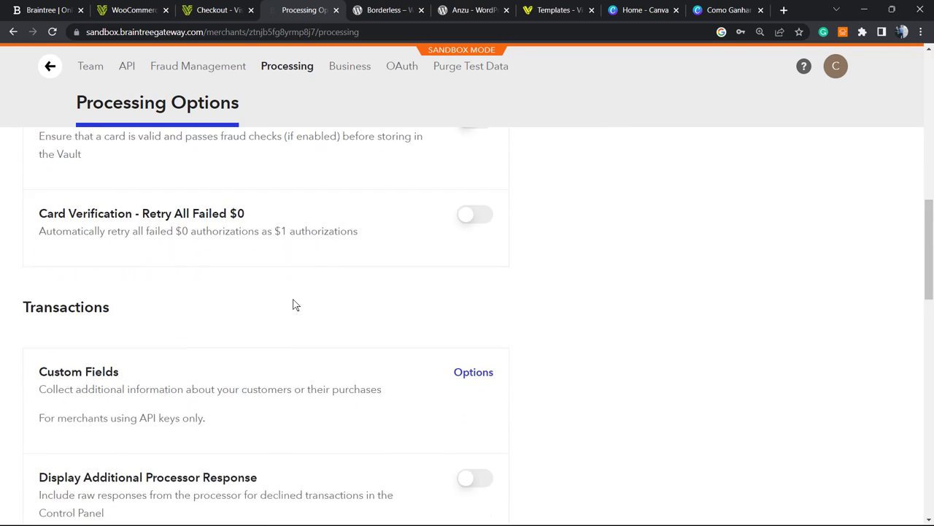
scroll(296, 303, "up", 12)
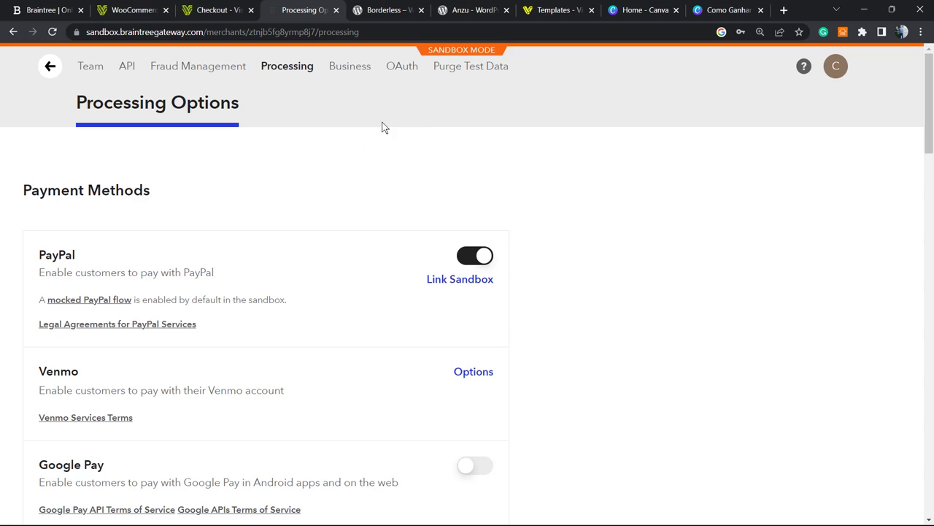
Review the Braintree Google Pay gateway's Enabled and General Settings in WooCommerce.
left_click(219, 9)
left_click(138, 10)
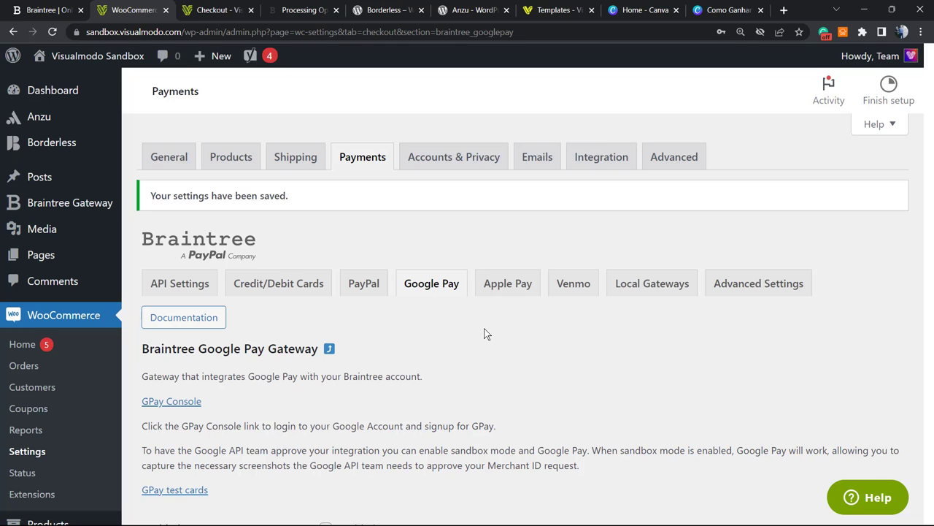
scroll(413, 284, "down", 3)
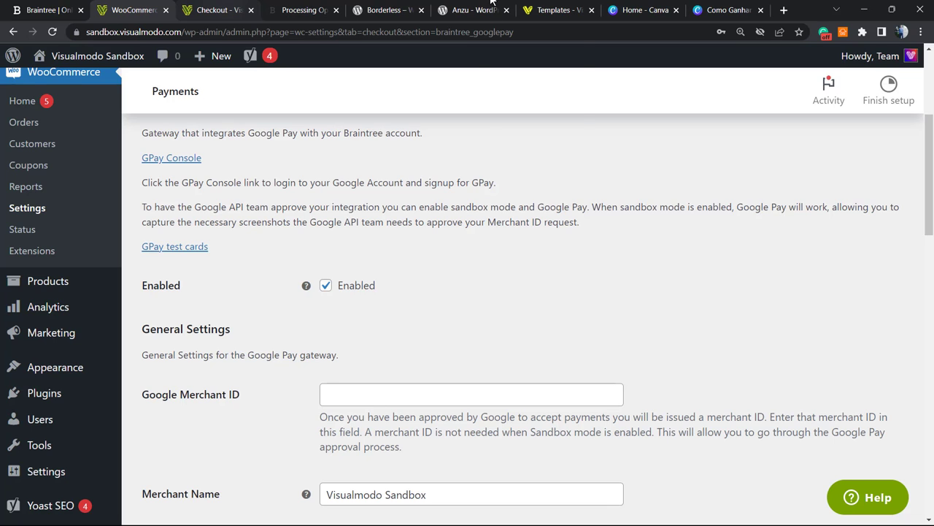
left_click(303, 10)
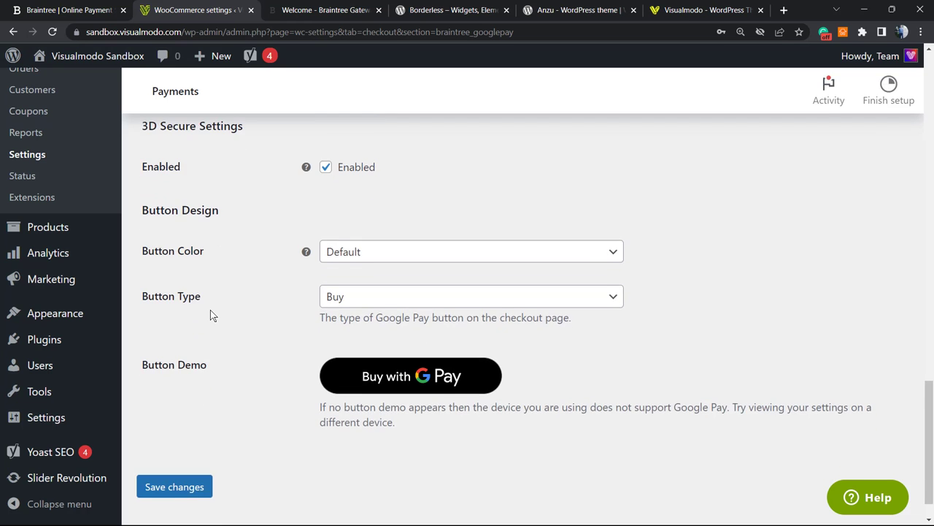
Save the Braintree Google Pay gateway settings in WooCommerce and review the saved page.
scroll(211, 310, "down", 1)
left_click(177, 443)
scroll(285, 376, "up", 15)
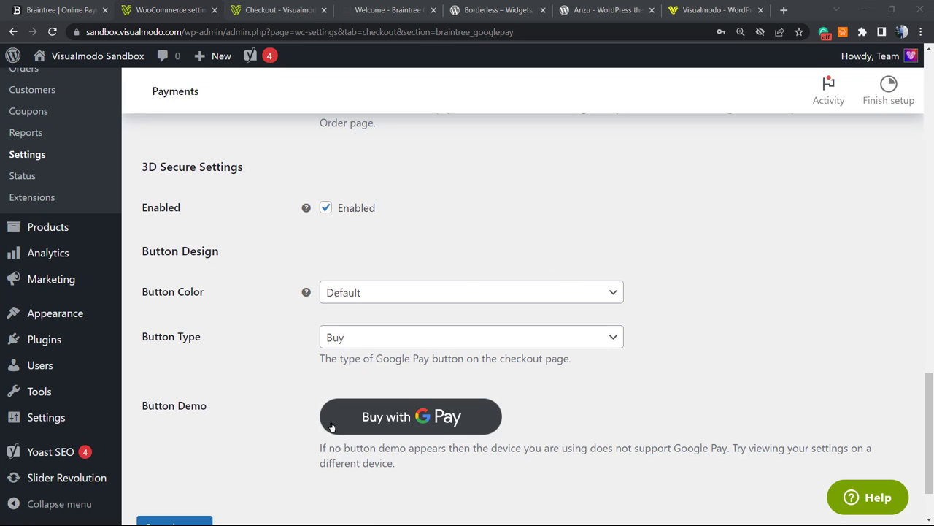
scroll(267, 362, "up", 1)
scroll(268, 360, "up", 6)
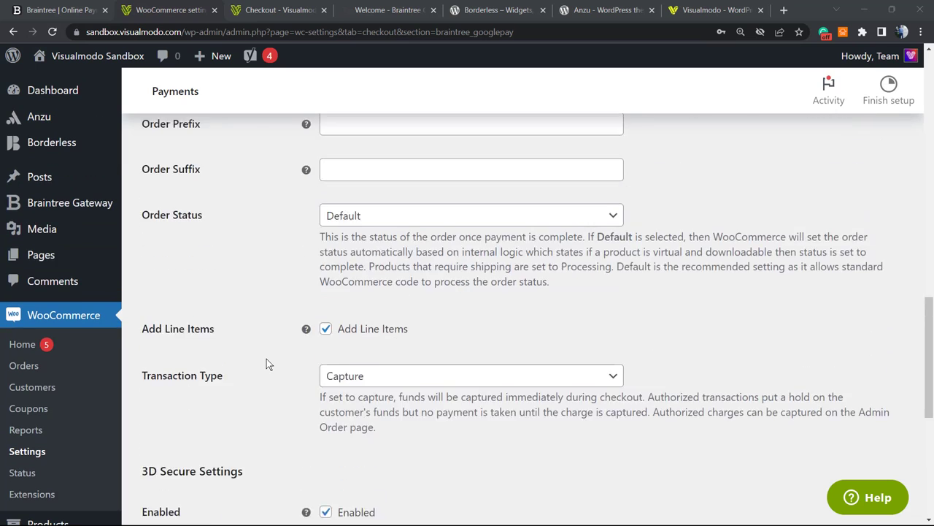
scroll(264, 361, "up", 8)
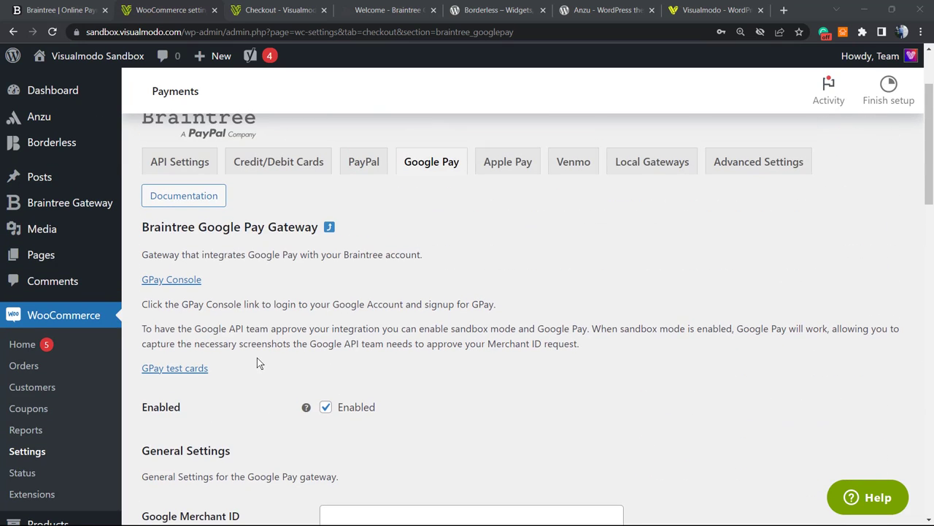
scroll(277, 234, "up", 2)
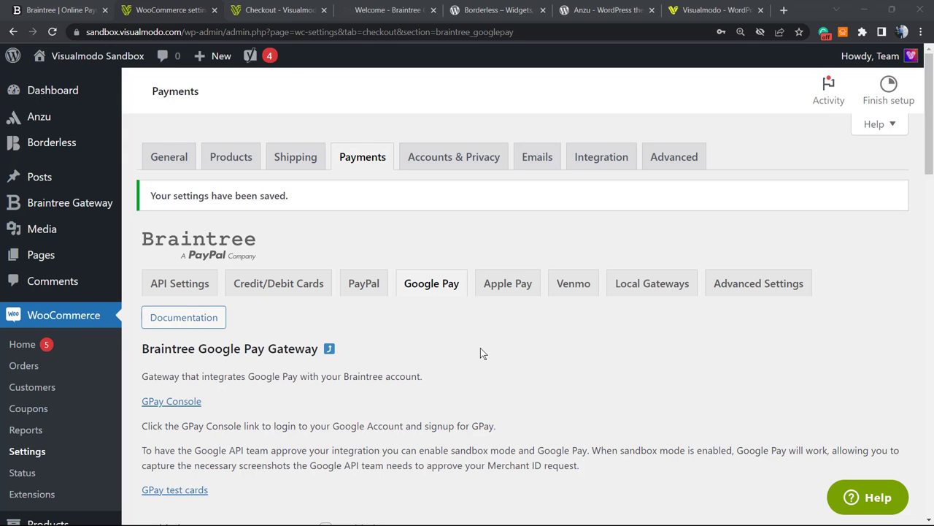
Look at the Borderless plugin page and the Anzu theme page on WordPress.org.
left_click(386, 8)
left_click(499, 9)
scroll(360, 349, "down", 1)
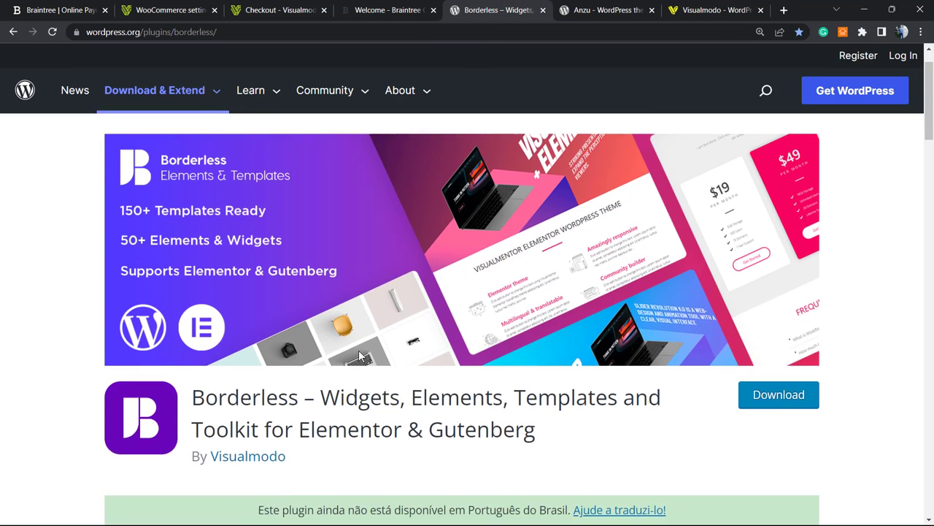
scroll(360, 355, "up", 1)
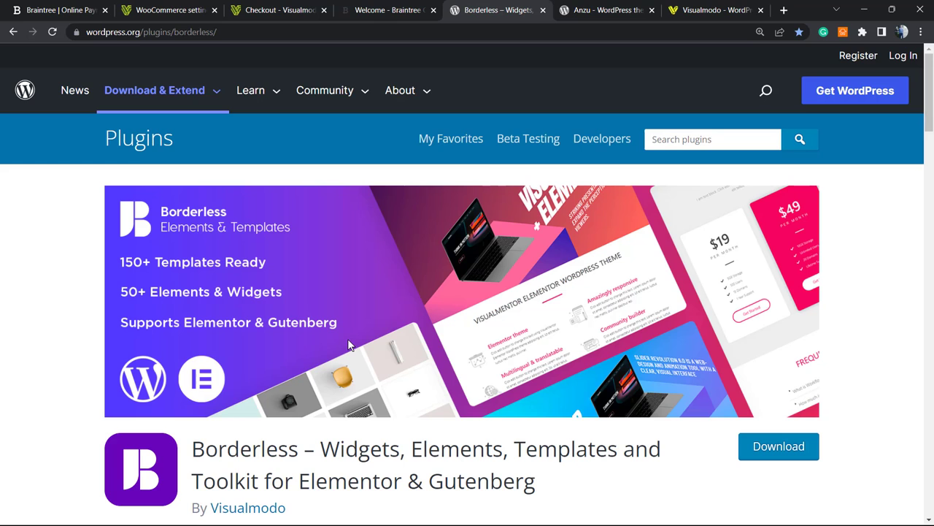
left_click(610, 9)
scroll(431, 281, "down", 1)
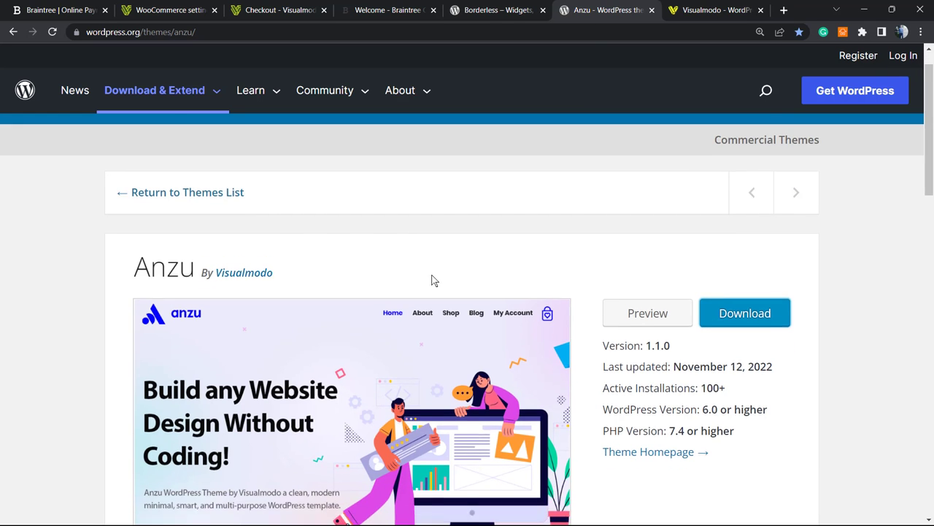
scroll(432, 280, "down", 2)
scroll(432, 274, "up", 3)
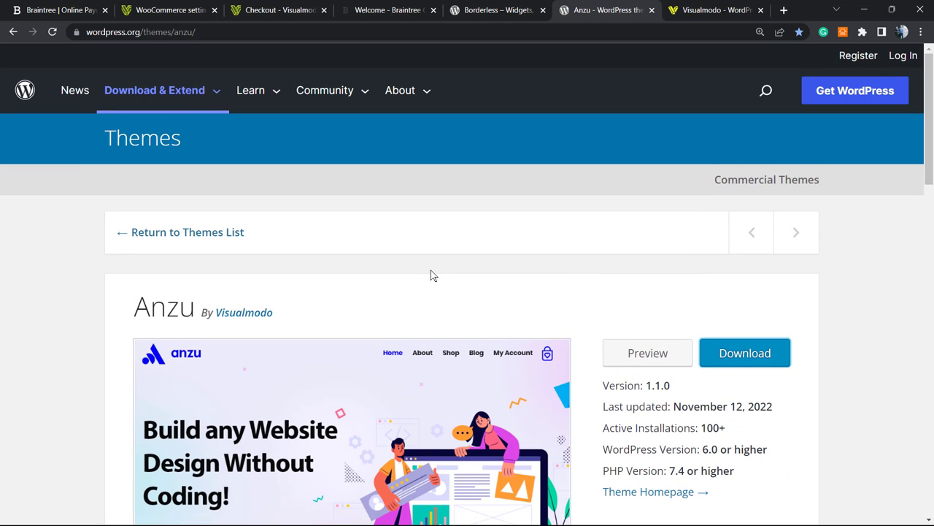
scroll(431, 276, "down", 1)
scroll(430, 278, "up", 1)
scroll(498, 307, "down", 1)
scroll(495, 309, "up", 1)
Browse the starter designs in the Templates Library on the Visualmodo website.
key("ctrl+Tab")
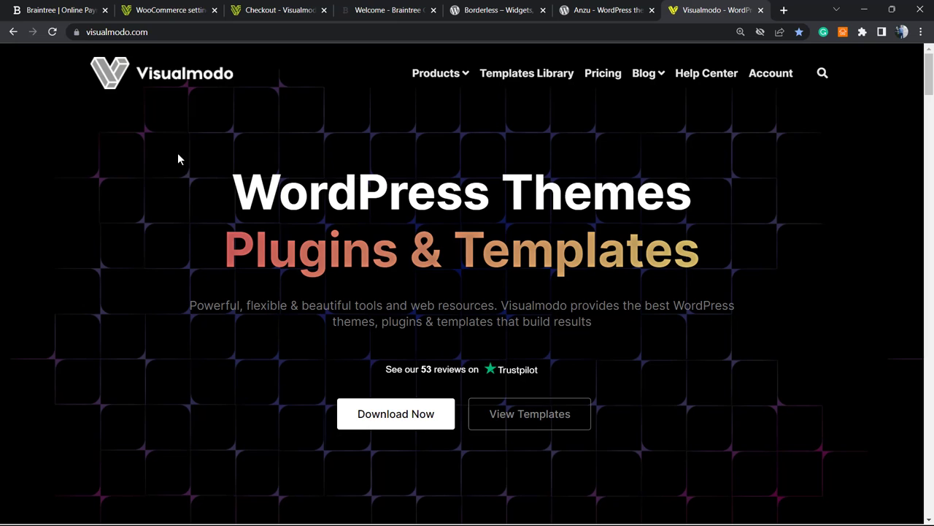
left_click(541, 81)
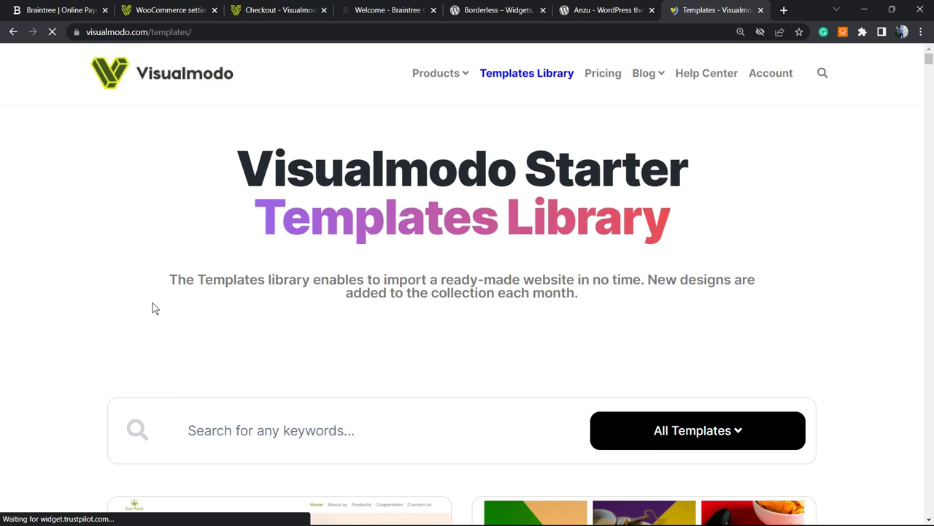
scroll(81, 263, "down", 7)
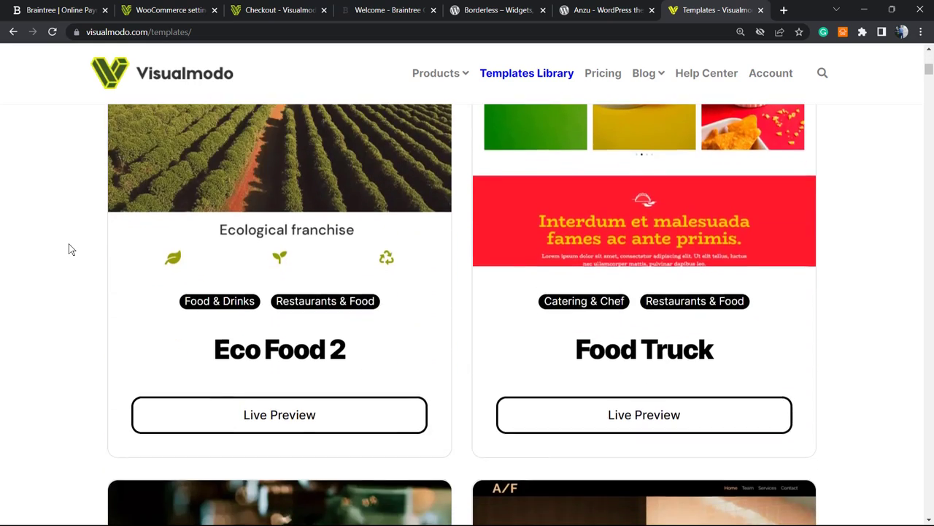
scroll(69, 249, "down", 12)
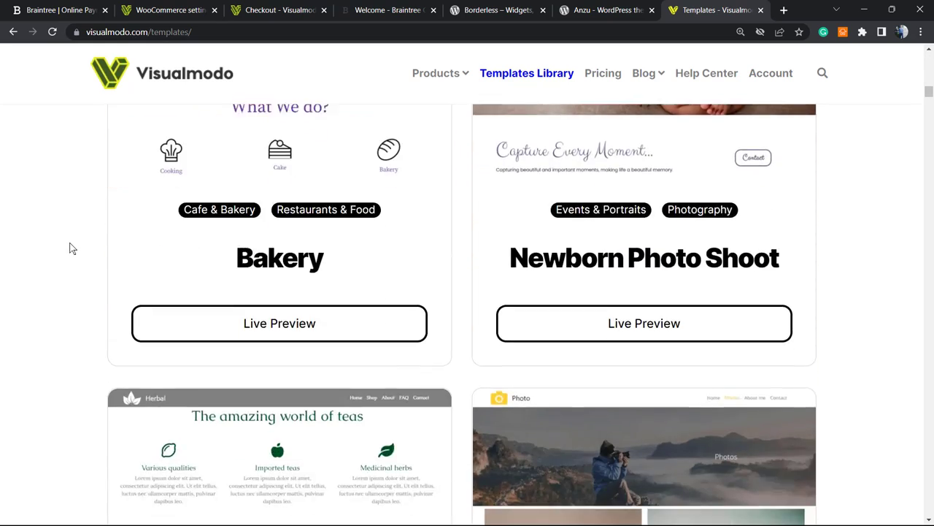
scroll(71, 248, "down", 11)
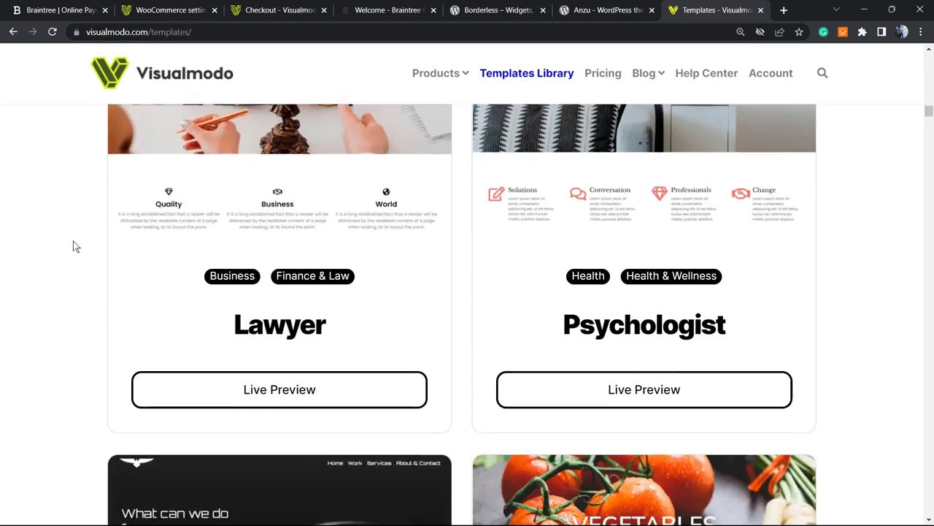
scroll(73, 246, "down", 15)
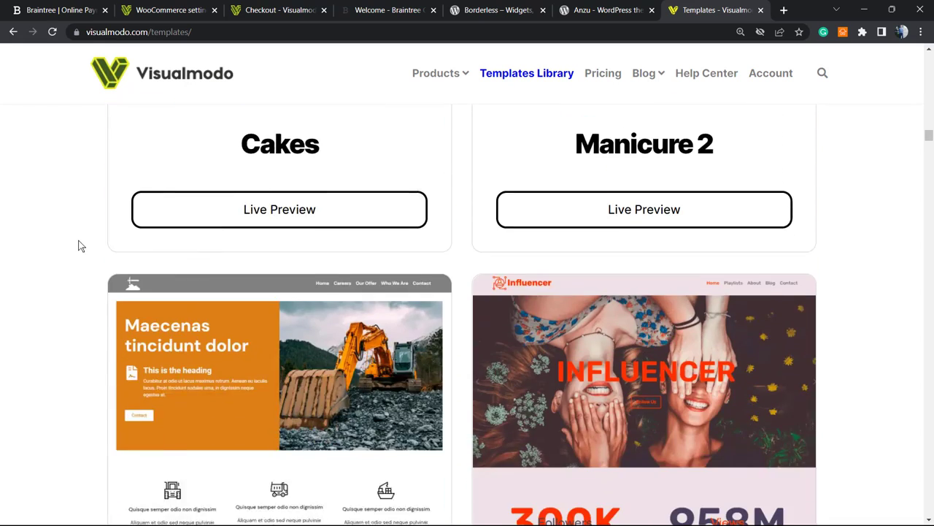
scroll(80, 246, "down", 4)
scroll(252, 235, "down", 1)
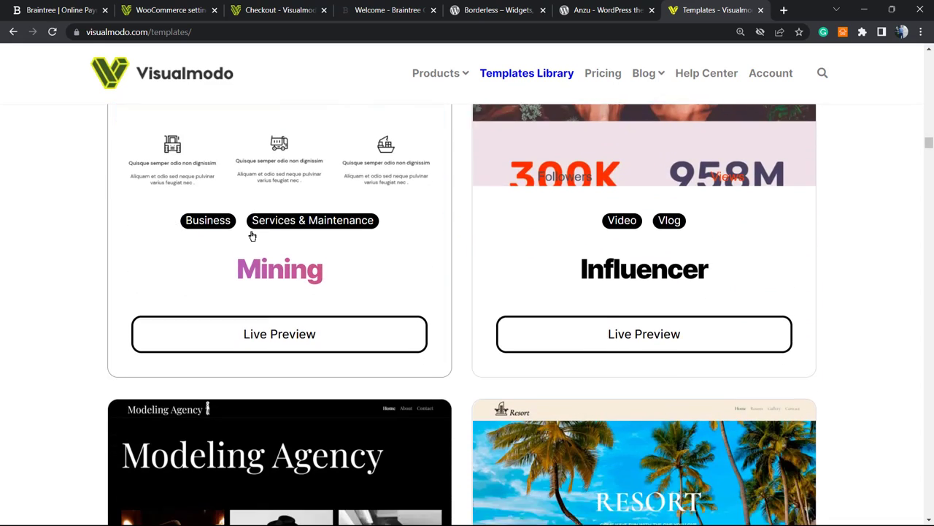
scroll(252, 235, "down", 6)
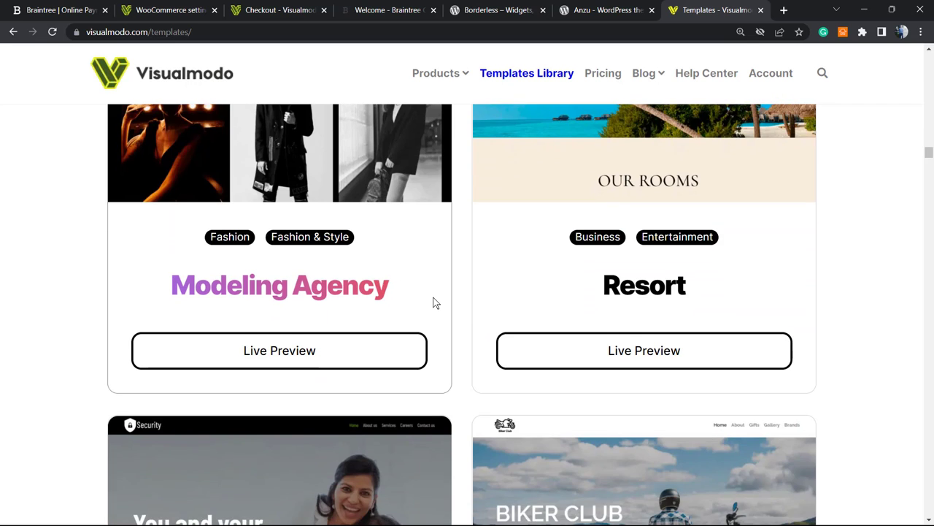
scroll(433, 303, "down", 3)
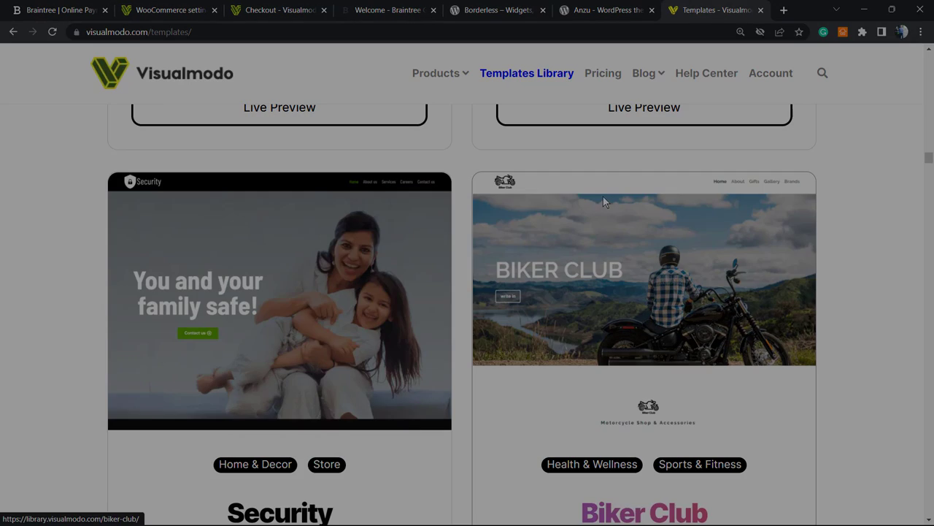